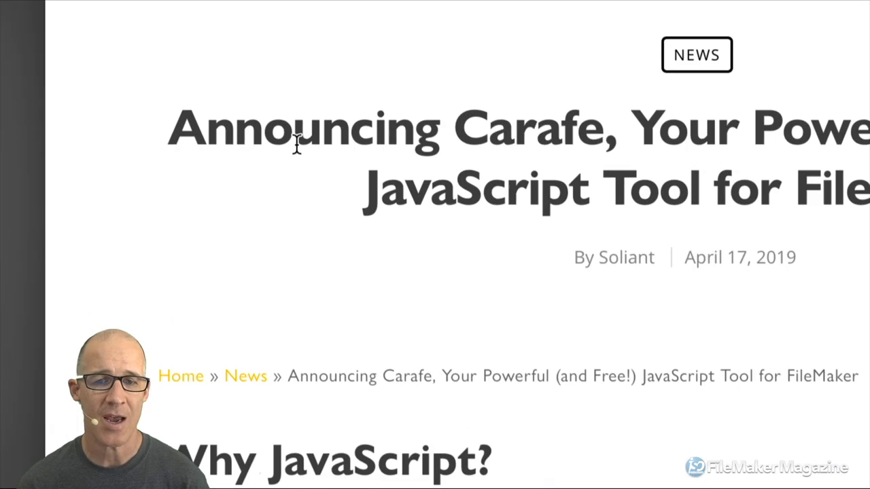
- Highlight the current article's headline and publication date, then clear the highlights
drag(368, 195, 853, 190)
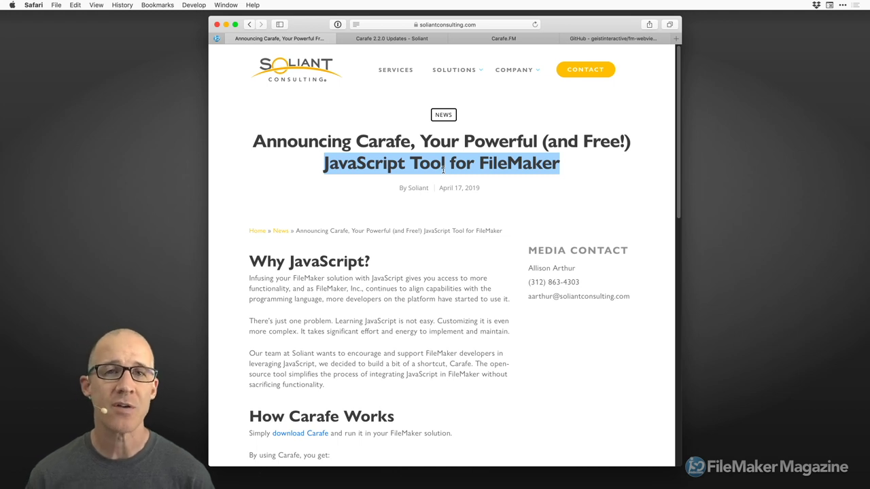
click(467, 198)
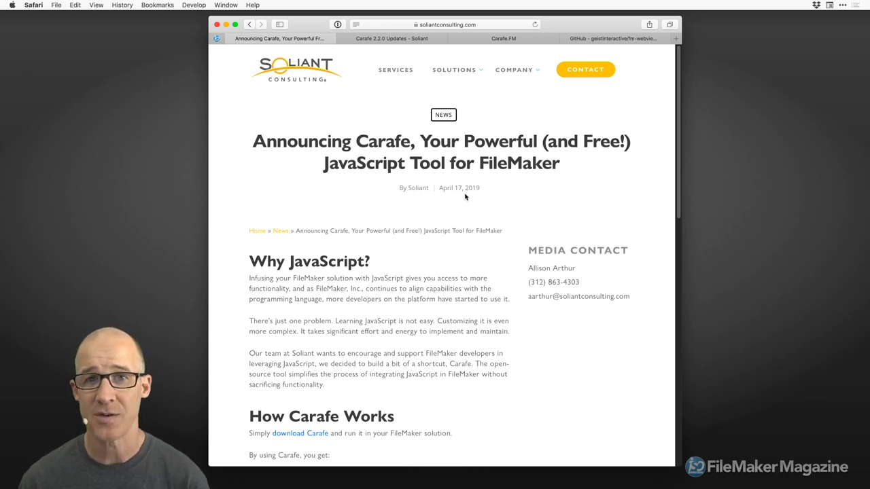
drag(440, 189, 479, 190)
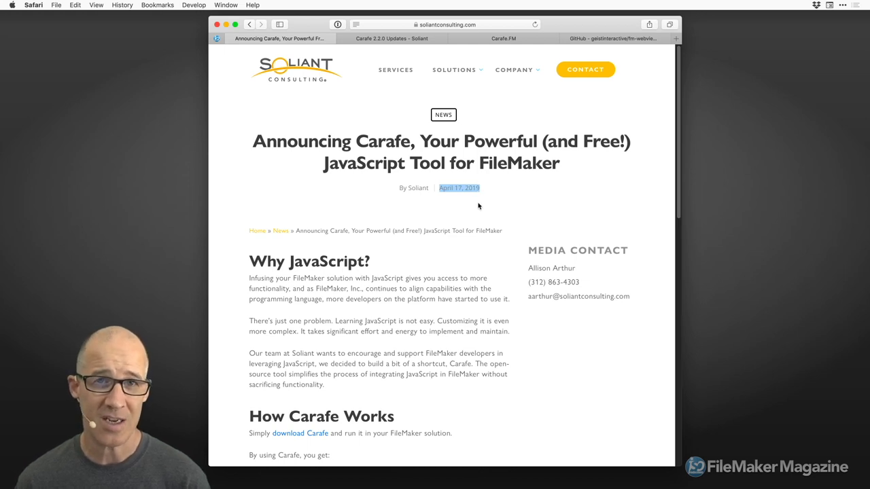
click(476, 207)
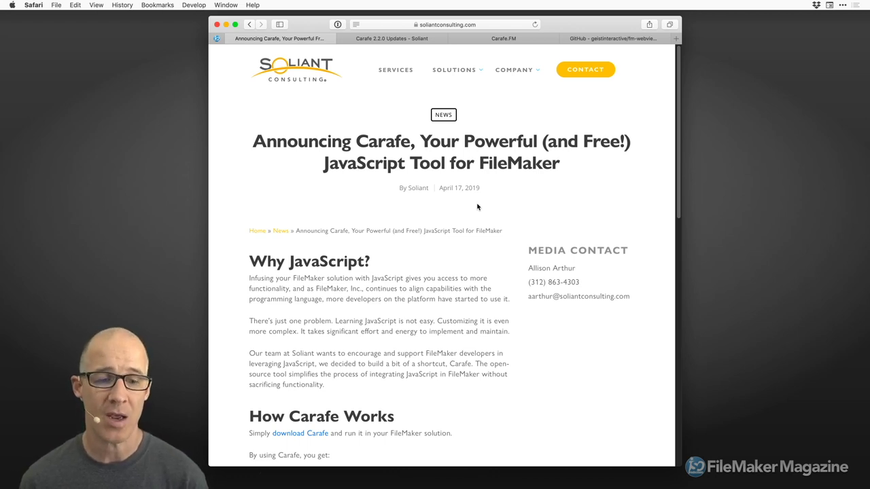
- Highlight the Carafe 2.2.0 Updates title and August 14, 2019 date, then browse Carafe.FM bundles
click(412, 41)
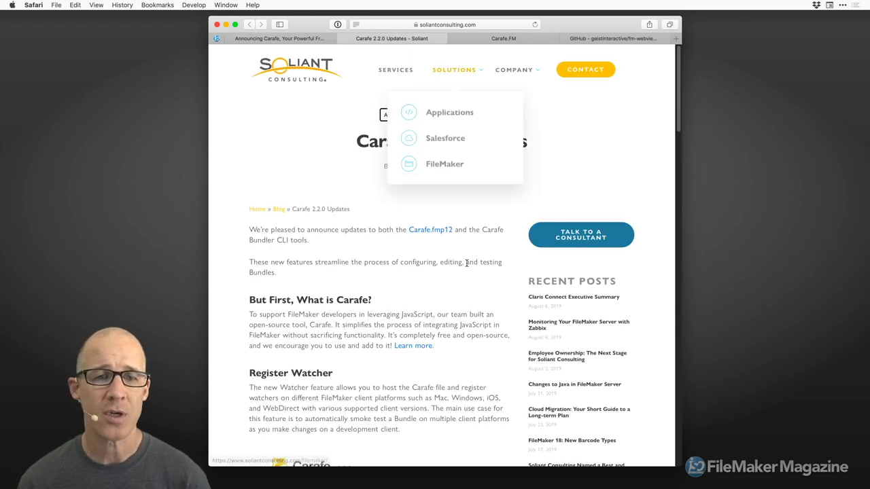
drag(354, 144, 525, 149)
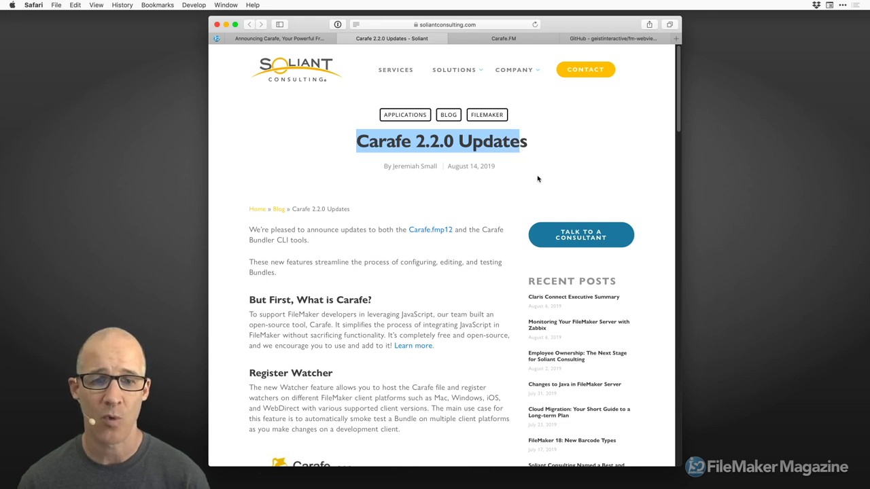
drag(447, 165, 496, 166)
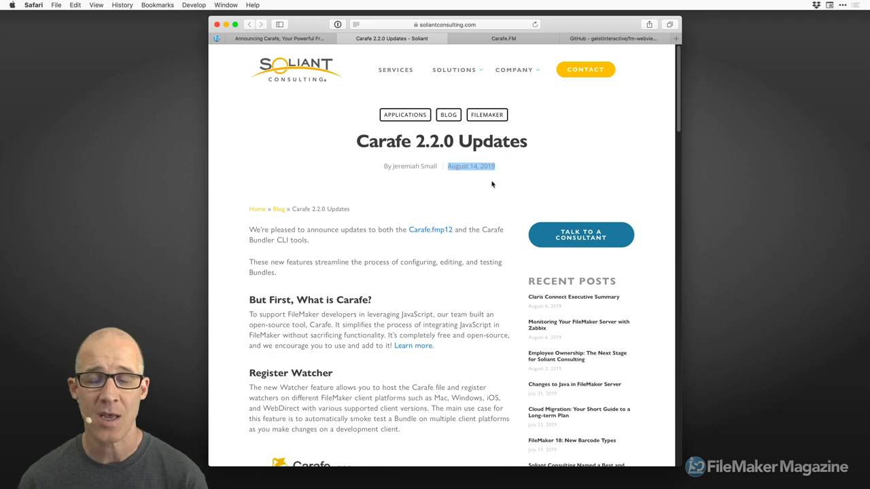
click(494, 190)
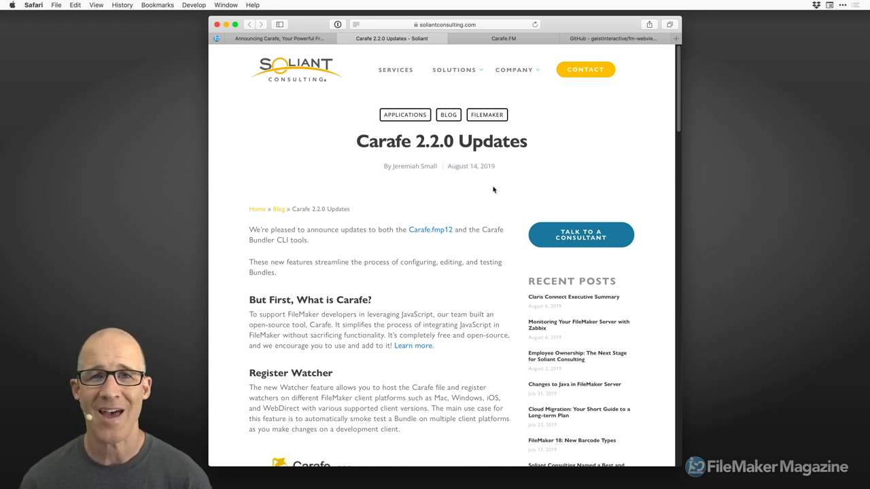
click(515, 39)
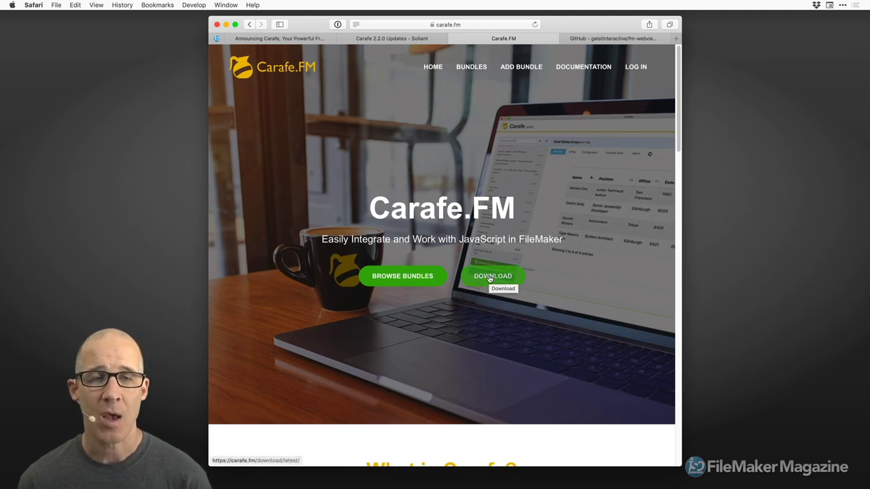
click(411, 279)
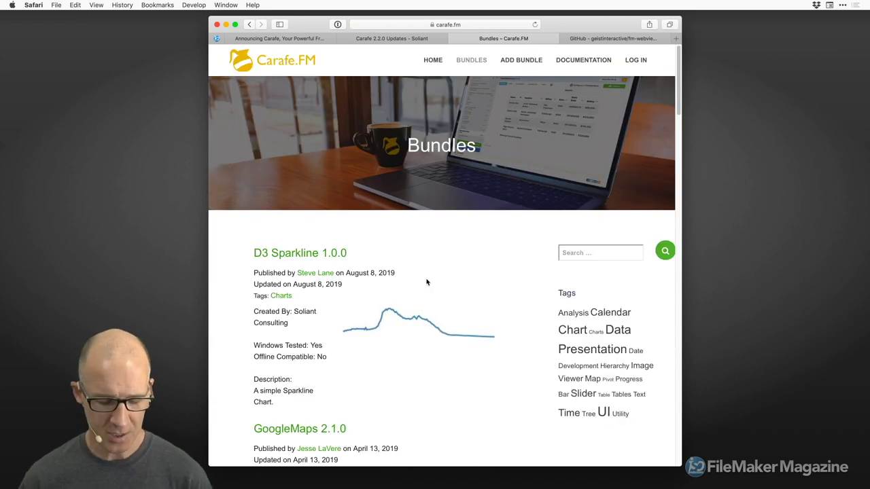
key(super+t)
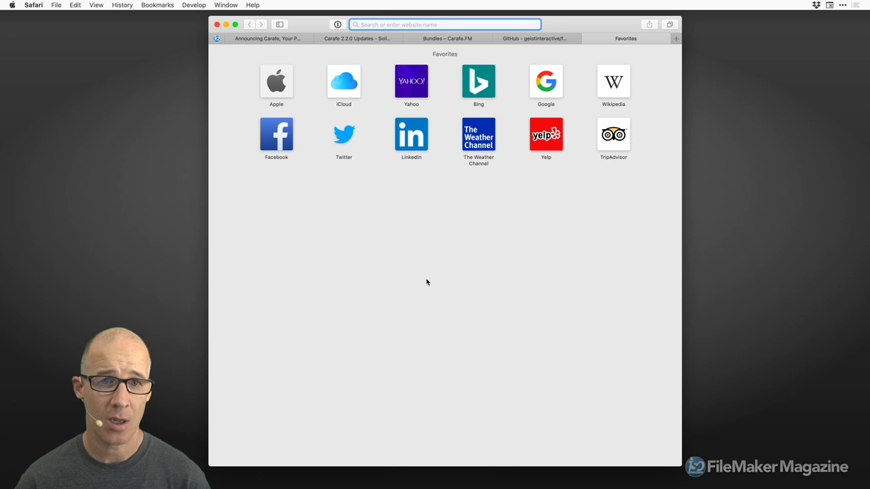
text(node)
key(super+a)
text(npmjs)
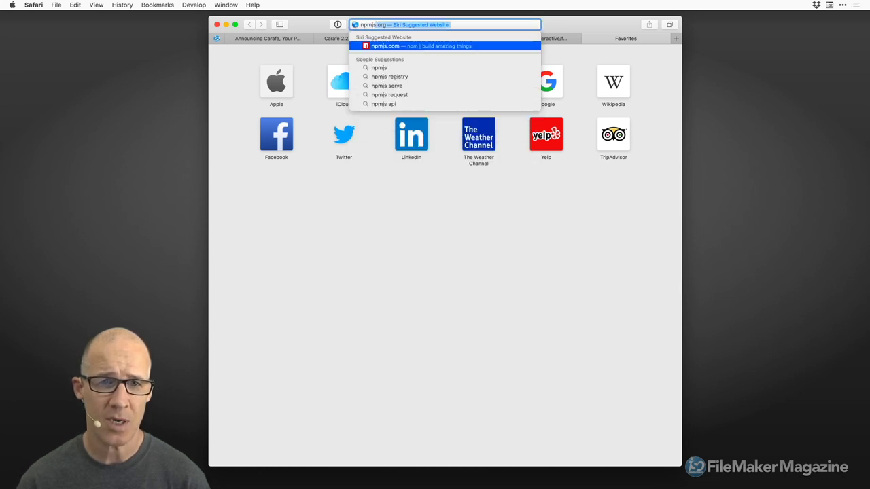
key(Return)
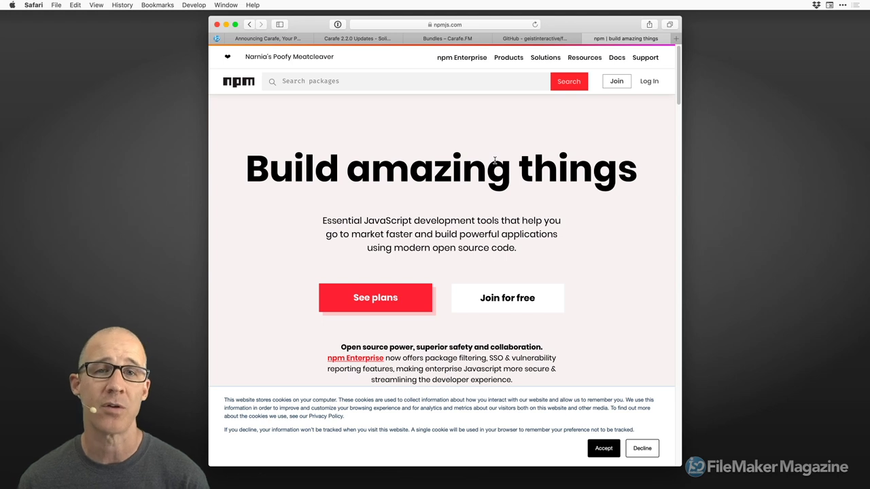
click(387, 83)
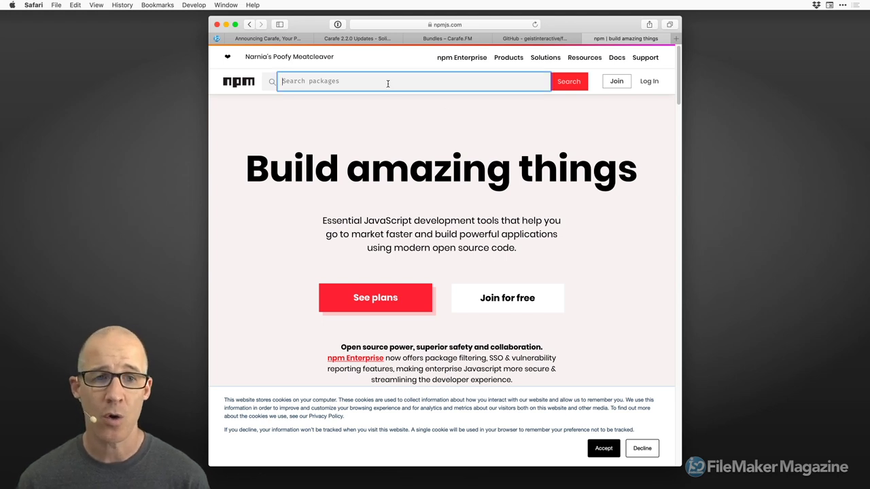
text(yaml)
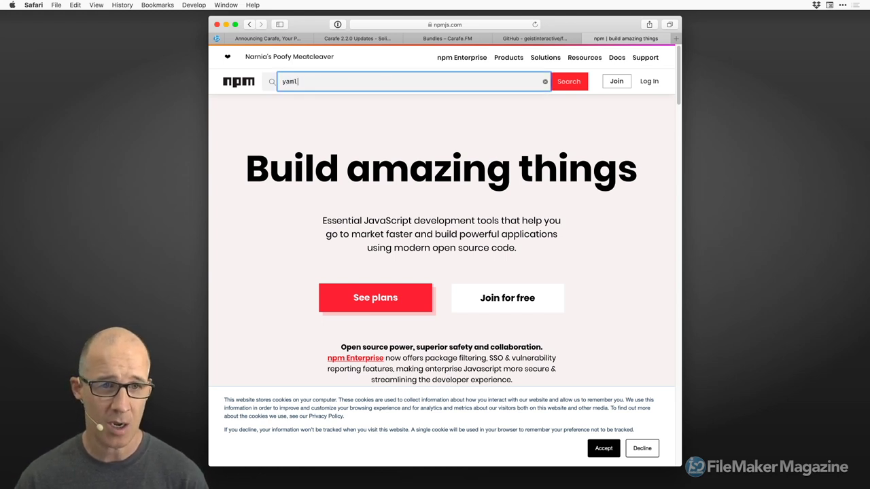
key(Return)
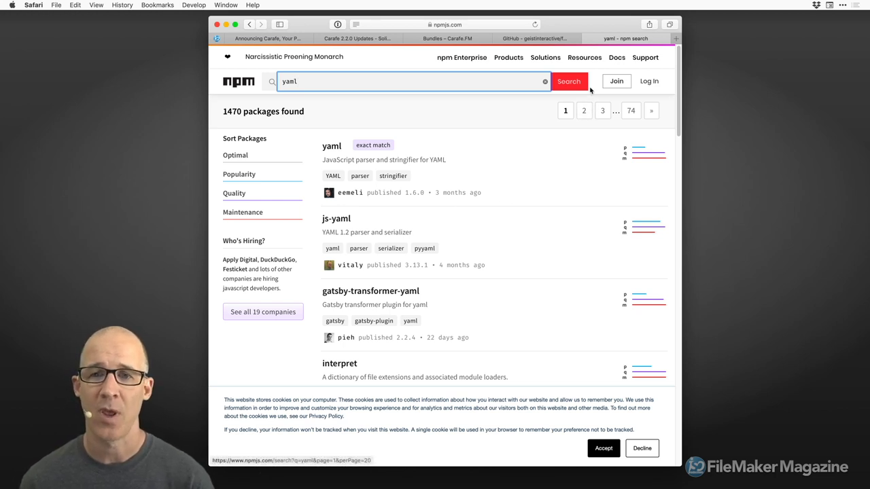
click(589, 39)
click(530, 39)
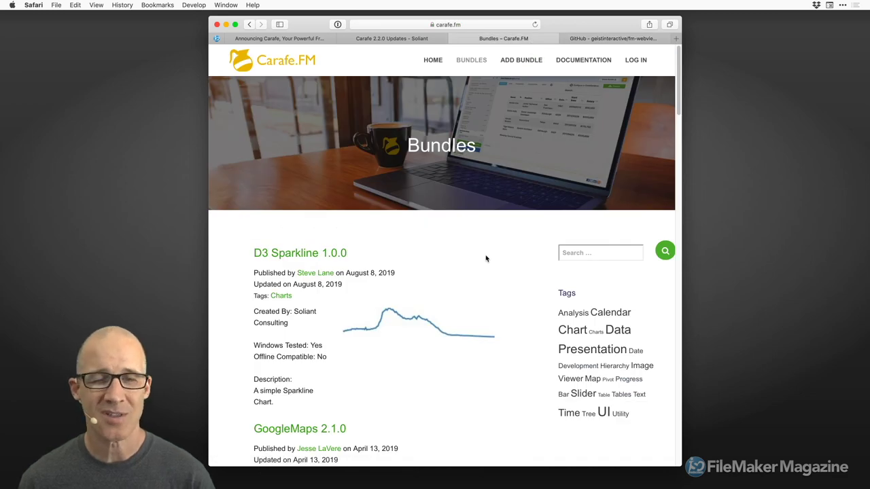
scroll(486, 265, down, 1)
scroll(485, 268, down, 5)
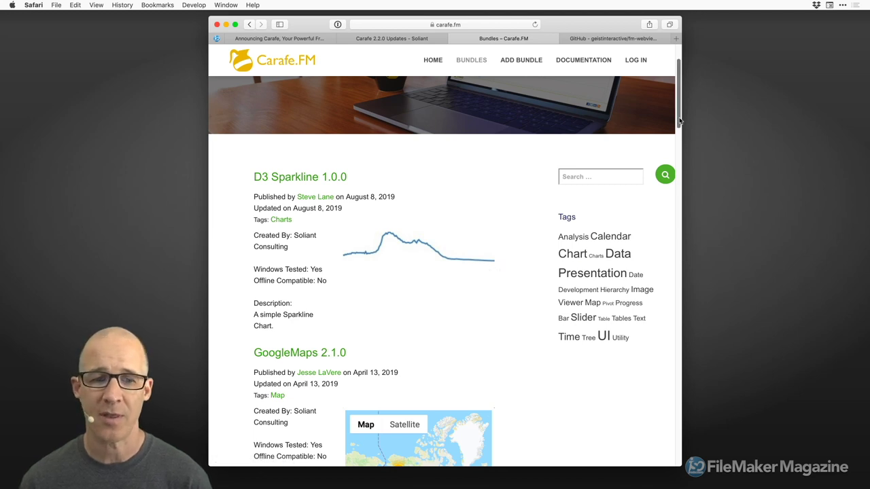
scroll(680, 120, down, 5)
scroll(680, 122, up, 4)
scroll(681, 122, up, 1)
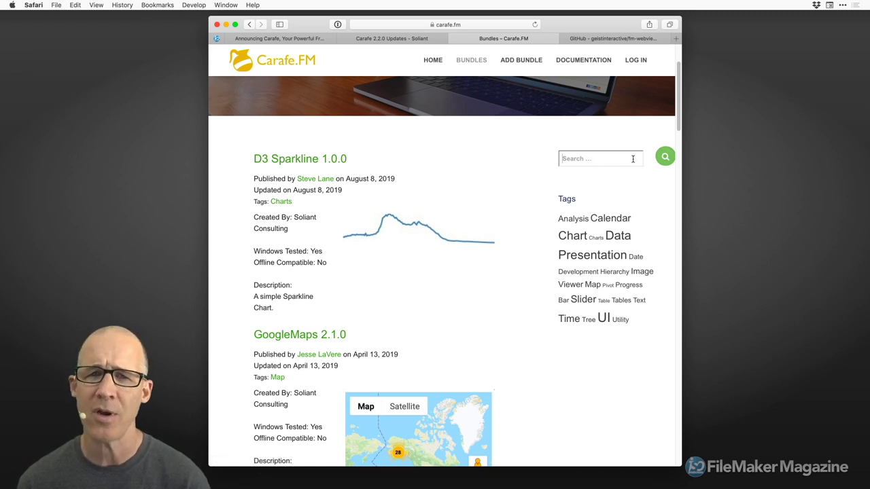
click(587, 163)
text(chart)
key(Return)
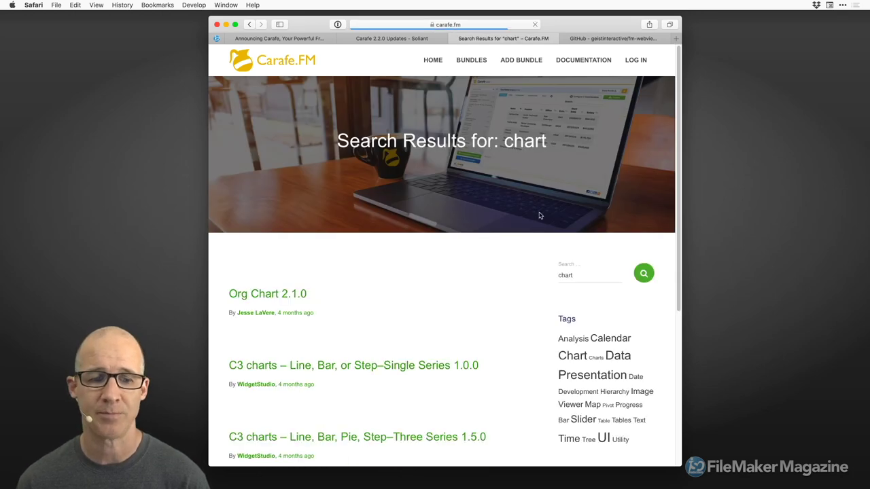
scroll(520, 264, down, 3)
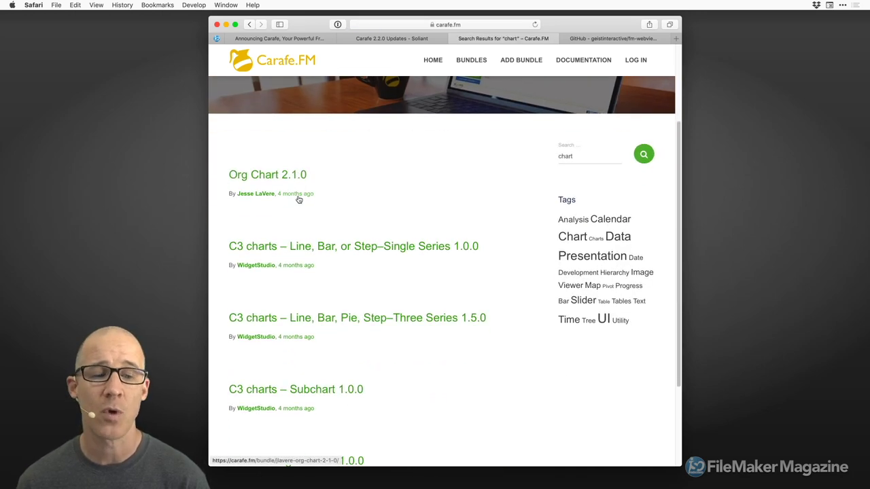
scroll(299, 200, down, 3)
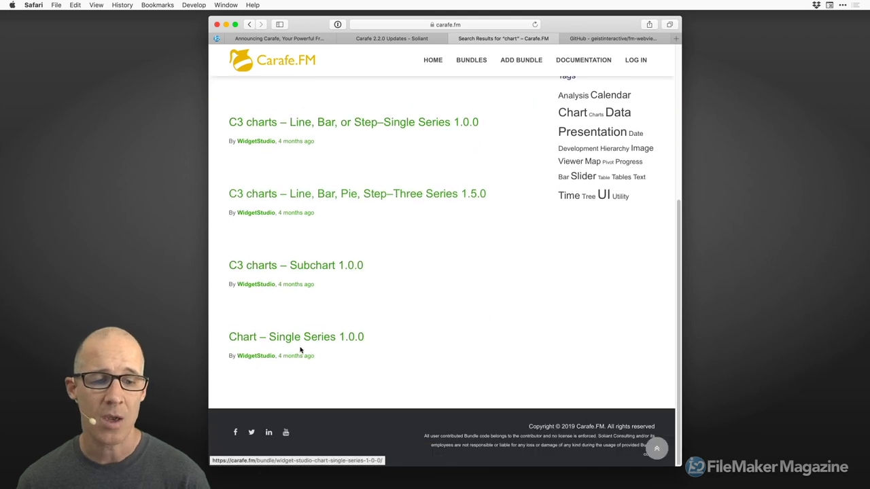
scroll(300, 128, up, 5)
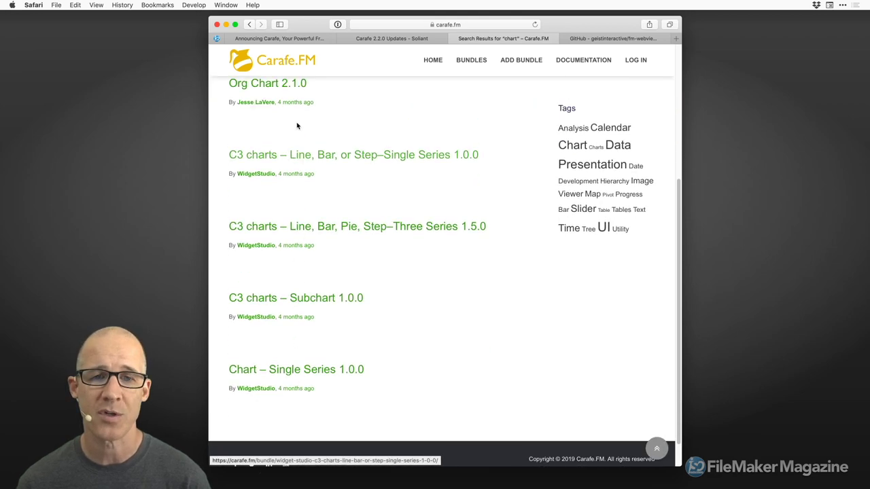
key(super+bracketleft)
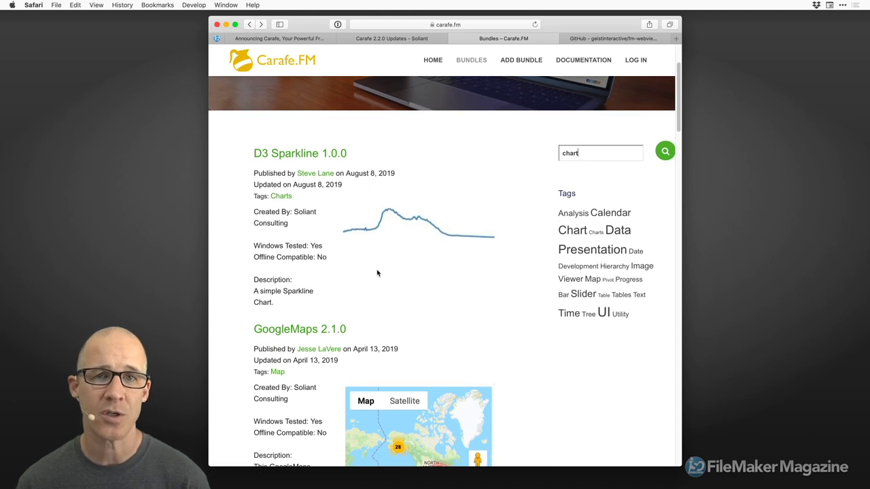
scroll(418, 291, down, 1)
scroll(418, 291, down, 5)
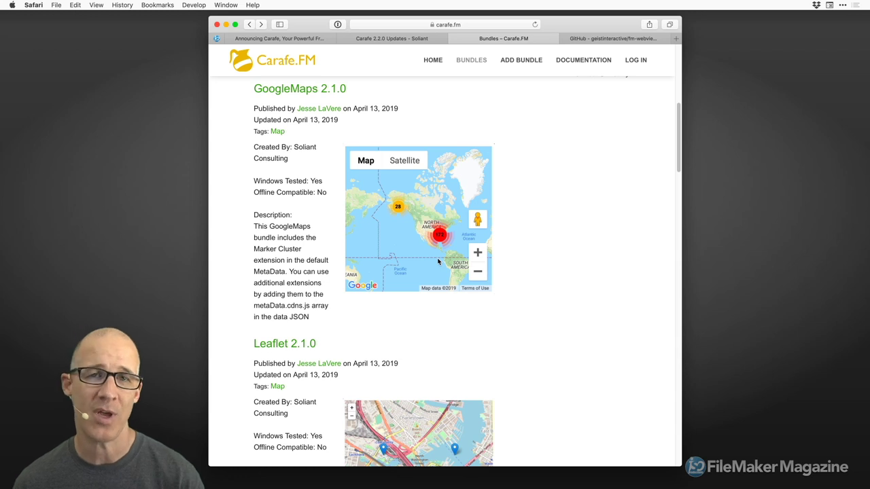
scroll(440, 264, down, 2)
scroll(442, 269, down, 1)
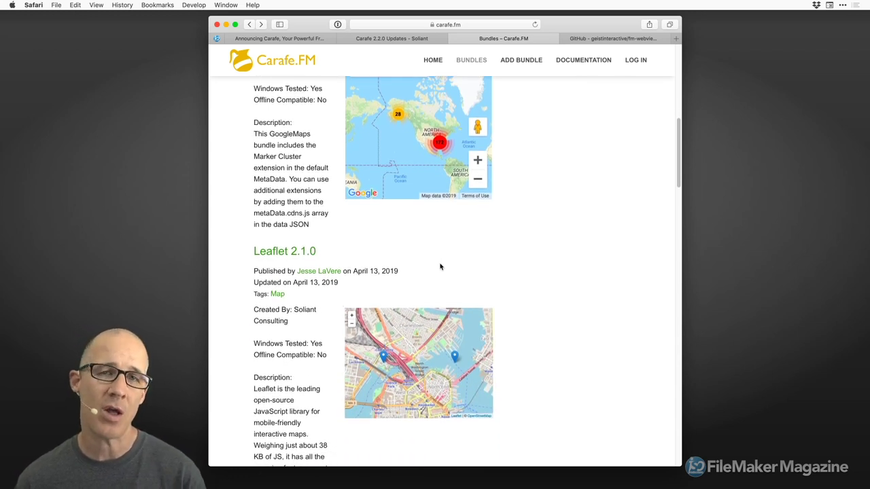
scroll(441, 268, down, 1)
scroll(442, 268, down, 1)
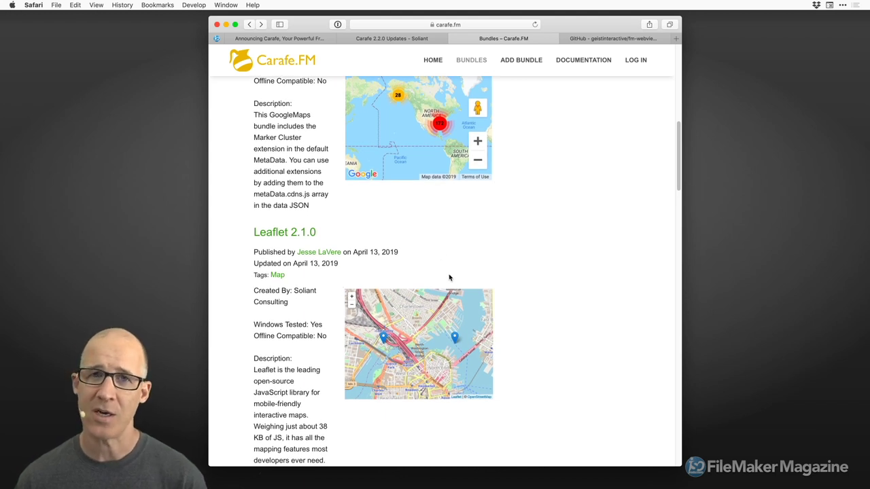
scroll(443, 270, down, 3)
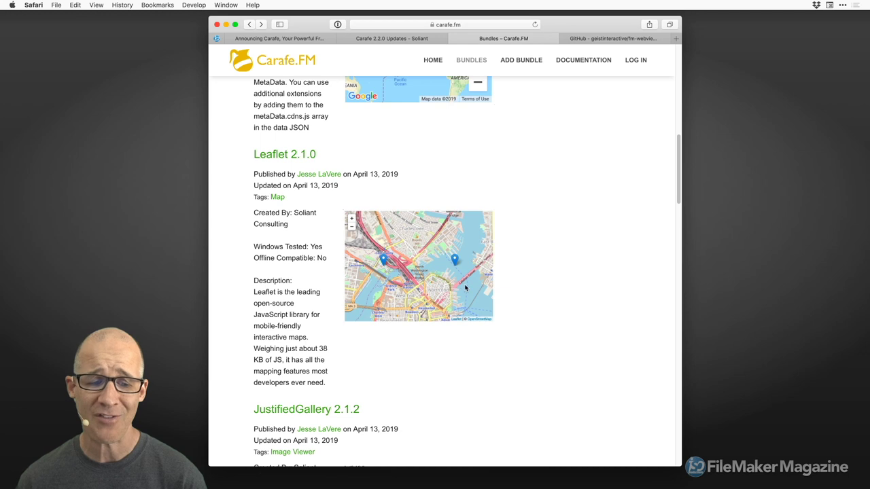
scroll(471, 288, down, 1)
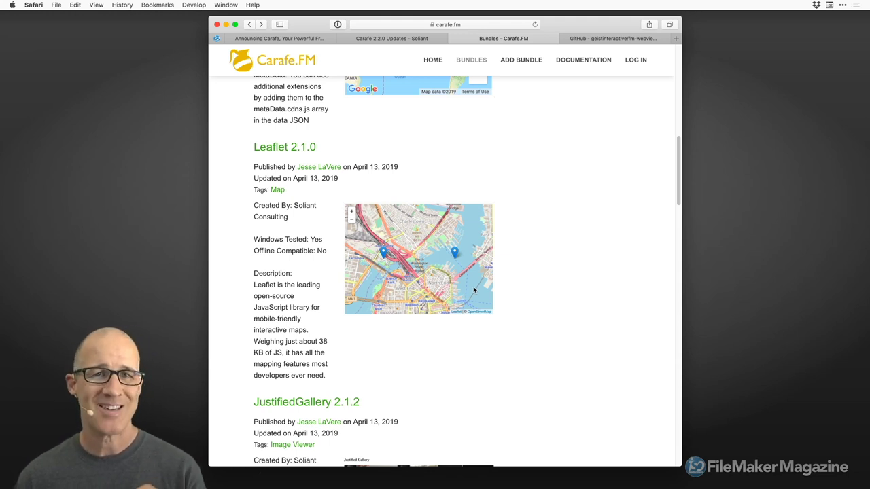
scroll(493, 302, down, 3)
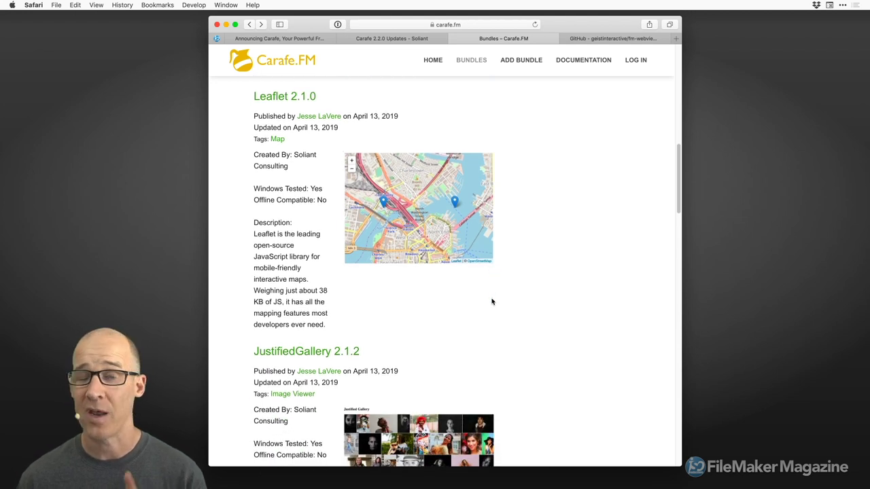
scroll(492, 303, down, 1)
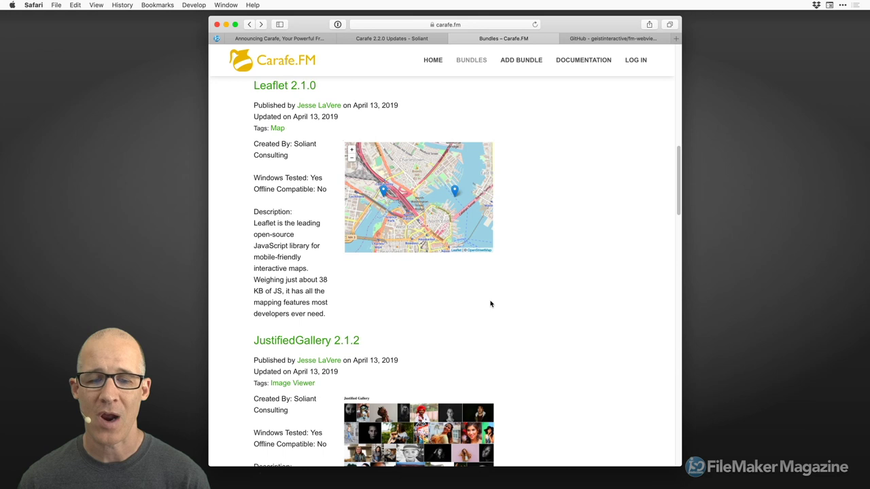
scroll(491, 304, down, 2)
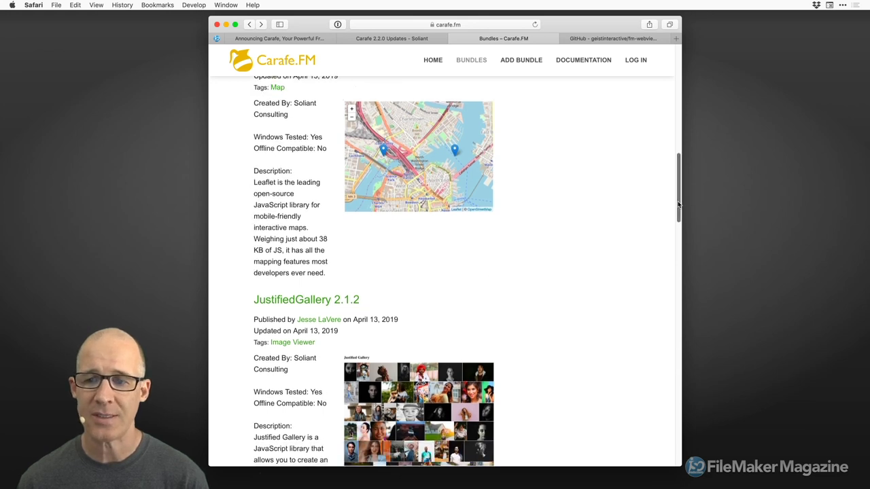
drag(677, 203, 677, 233)
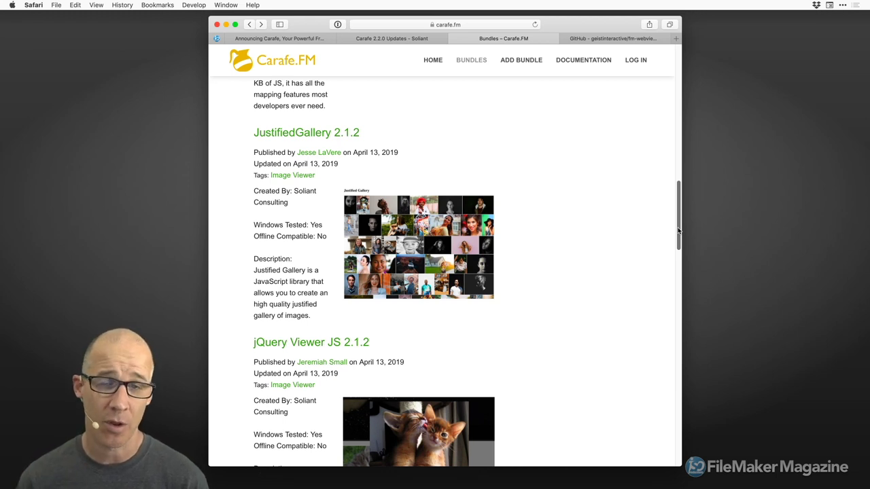
drag(677, 231, 673, 413)
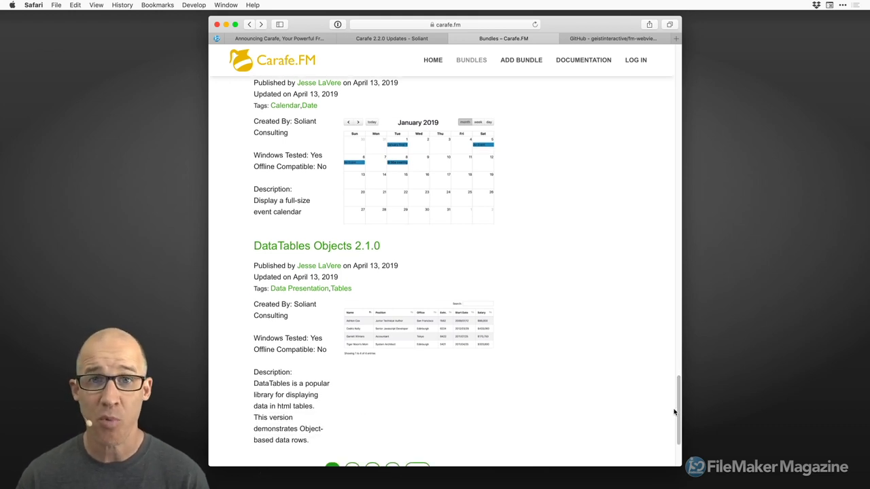
drag(674, 412, 679, 71)
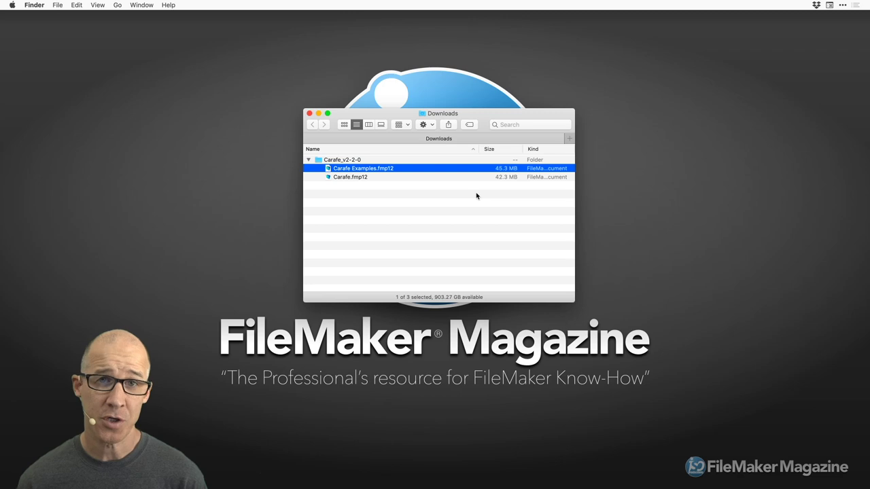
- Point out Carafe.fmp12 and Carafe Examples.fmp12 in Downloads, then open Carafe.fmp12 in FileMaker
click(352, 179)
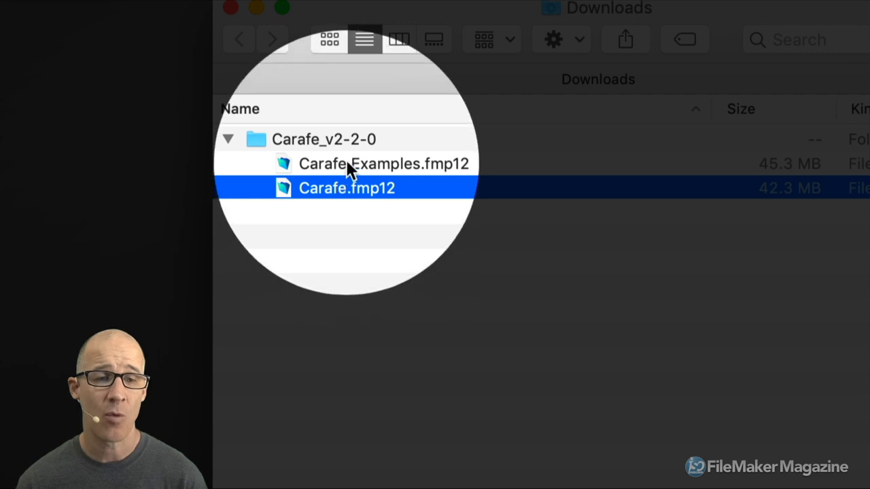
click(345, 162)
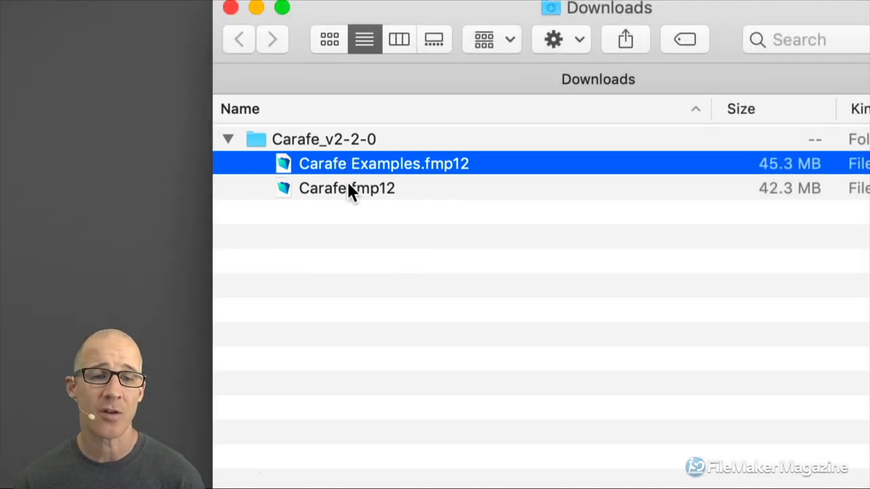
click(347, 190)
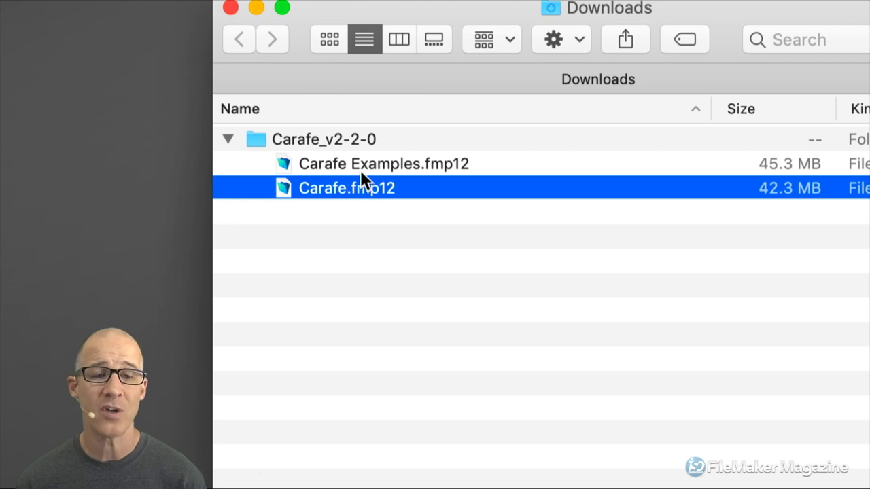
click(362, 165)
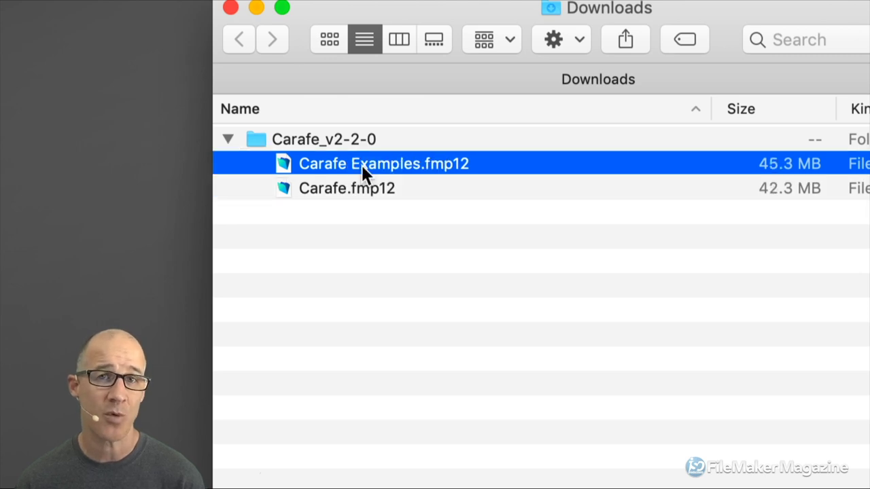
double_click(360, 188)
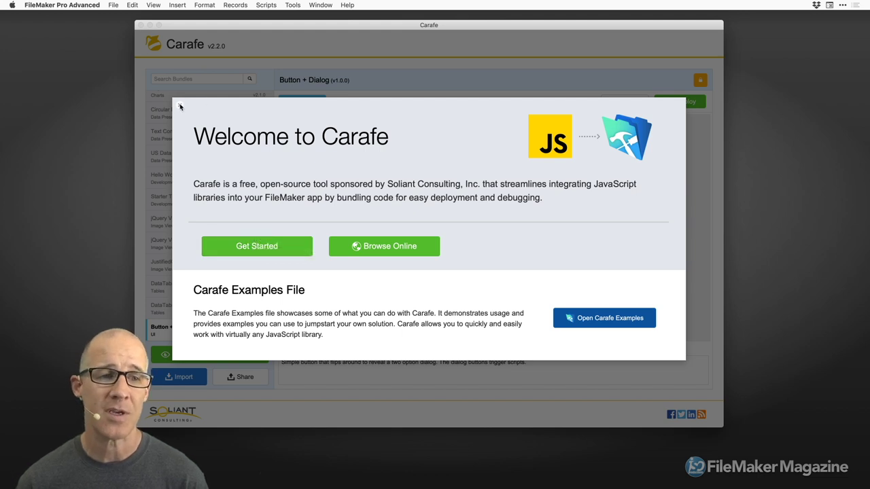
- Dismiss the Welcome to Carafe message
click(180, 107)
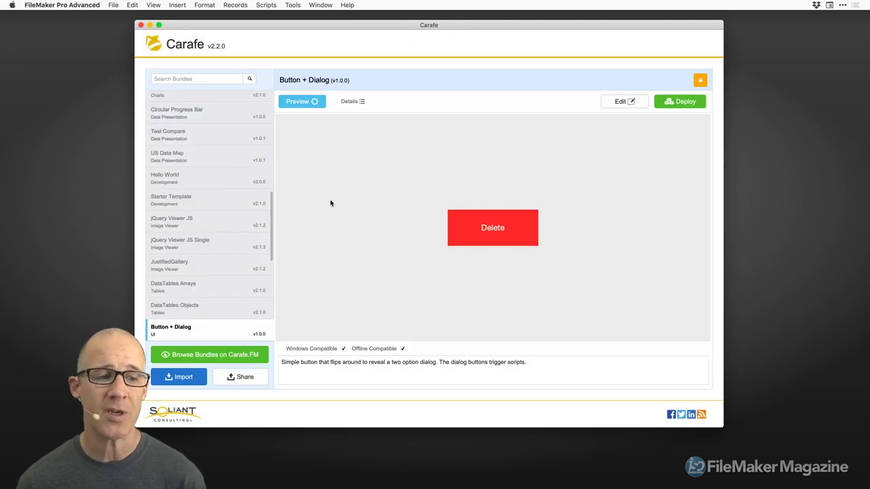
drag(272, 223, 272, 254)
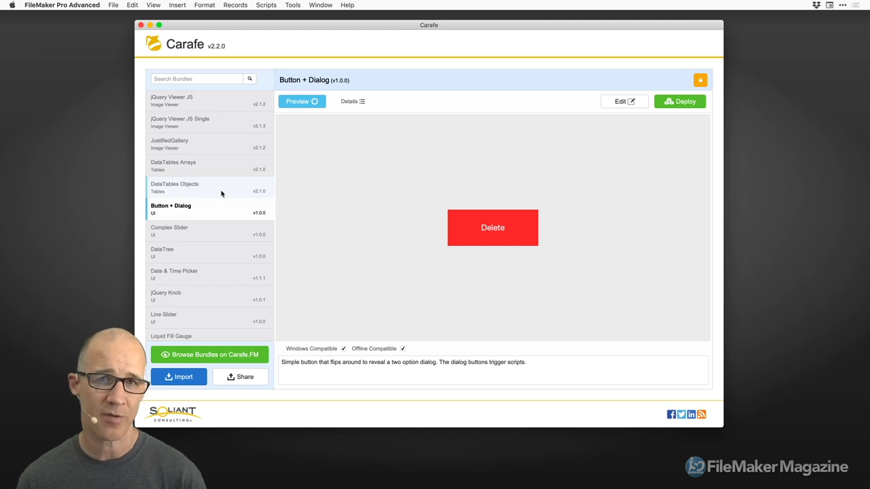
click(502, 234)
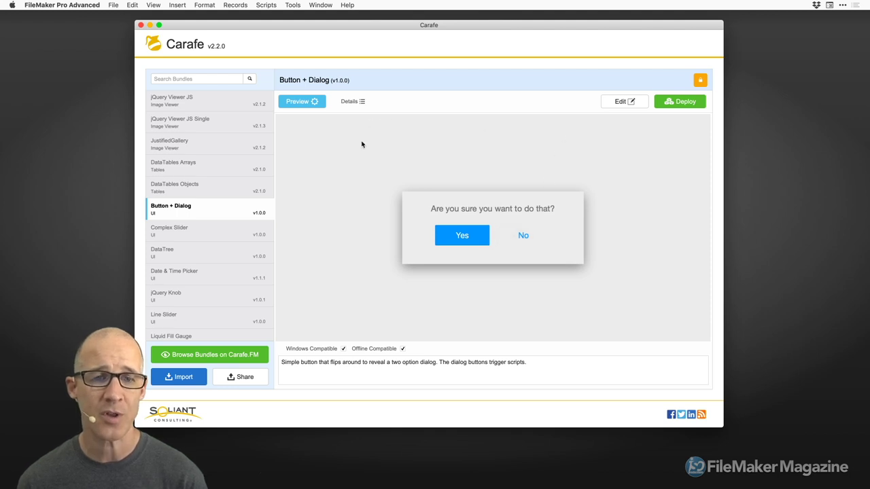
click(527, 244)
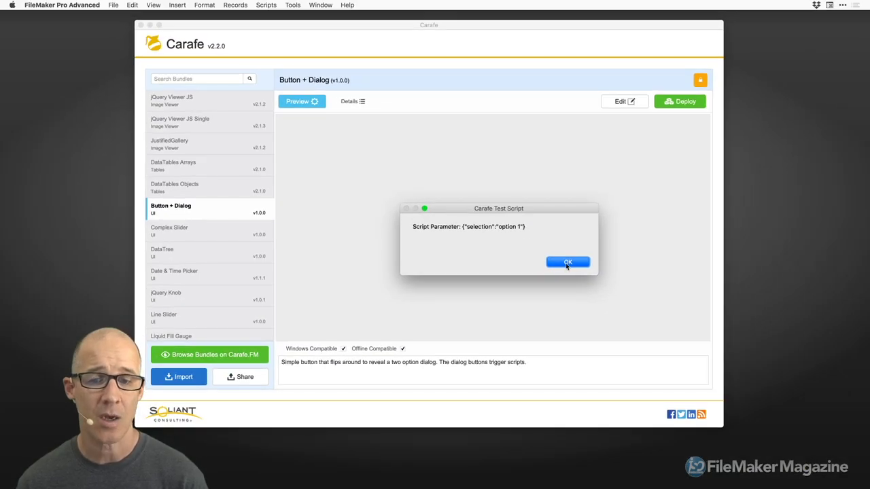
click(567, 263)
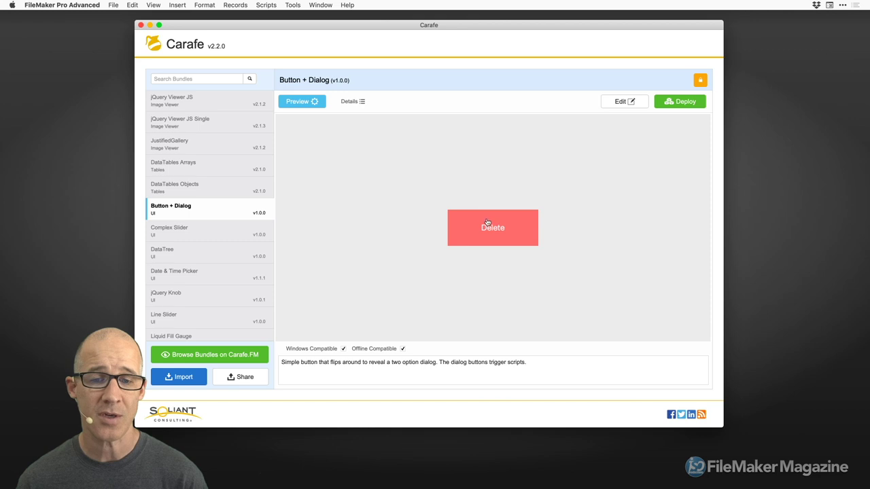
click(492, 236)
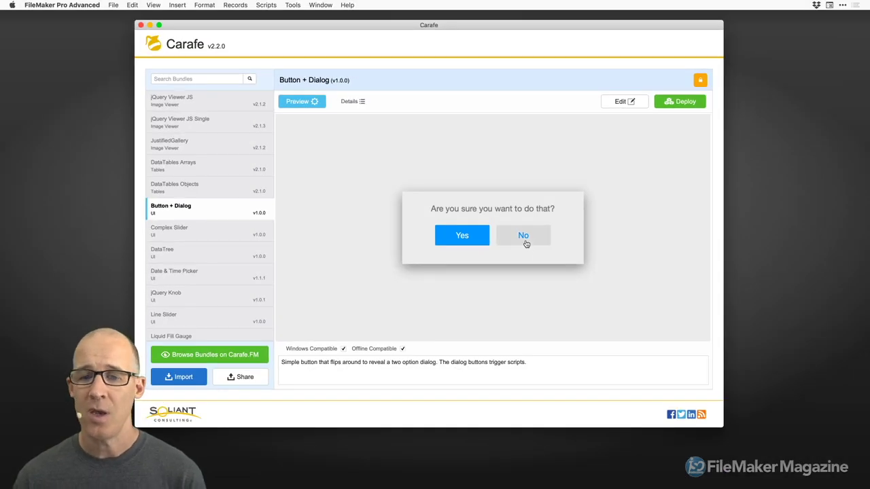
click(525, 243)
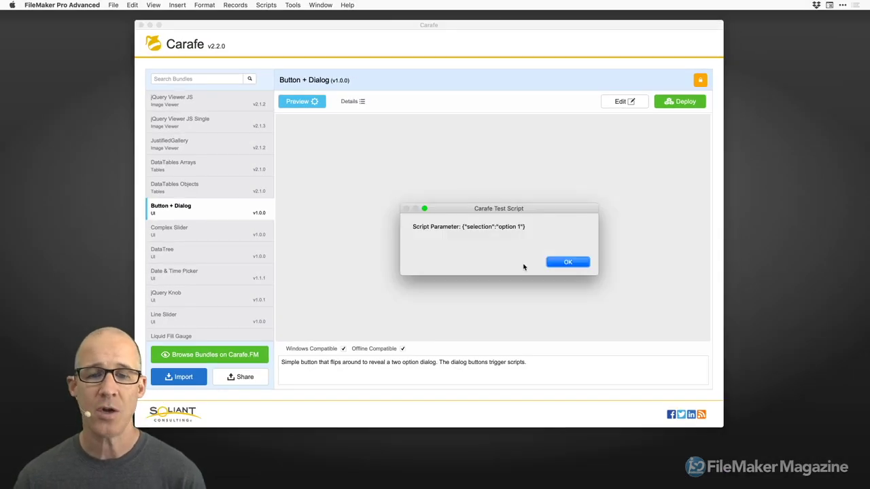
click(556, 263)
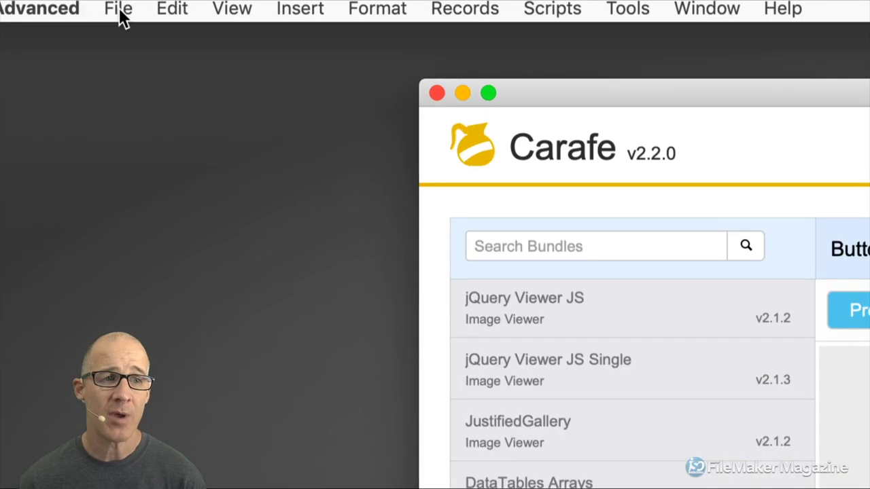
- Create a new blank file named 'Button' and save it to the Desktop
click(120, 12)
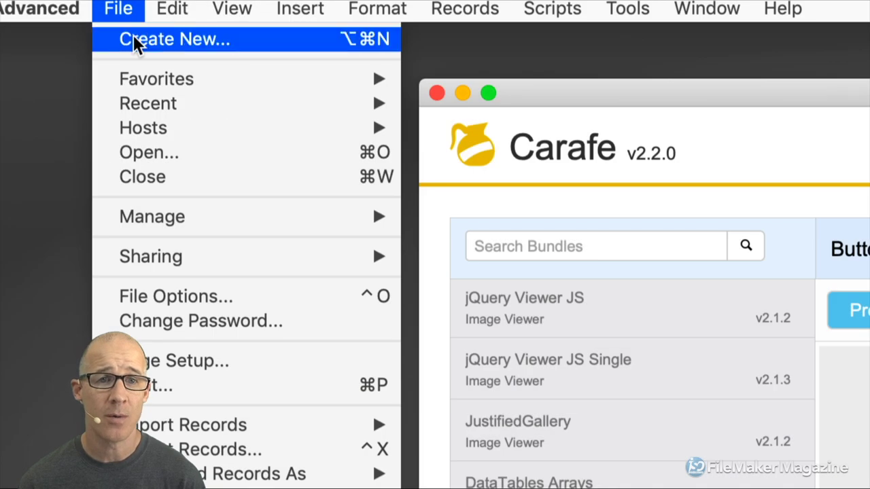
click(133, 39)
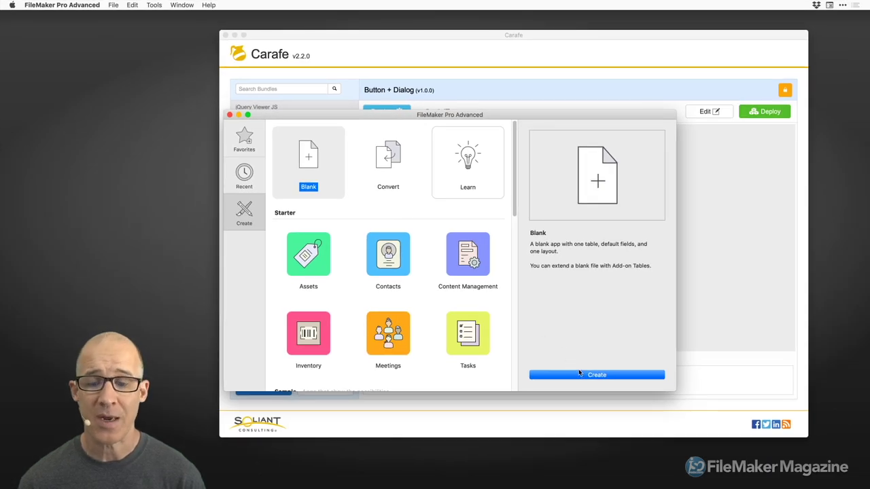
click(582, 376)
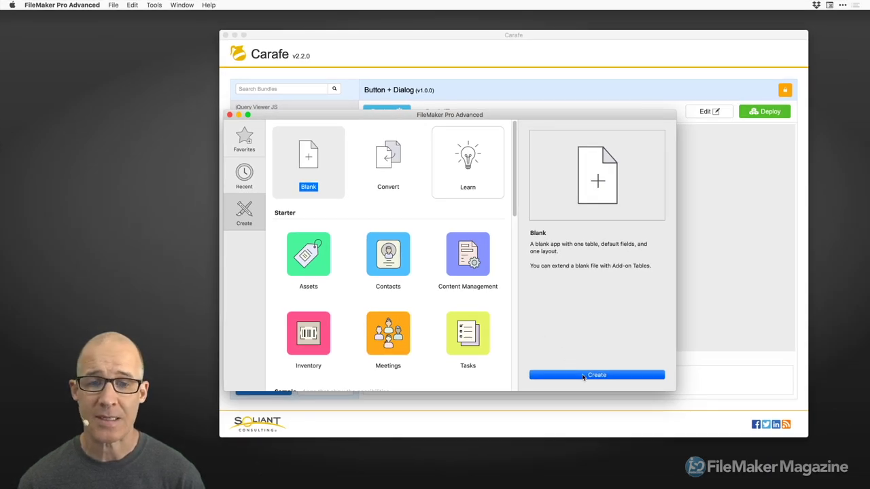
text(Button.fmp12)
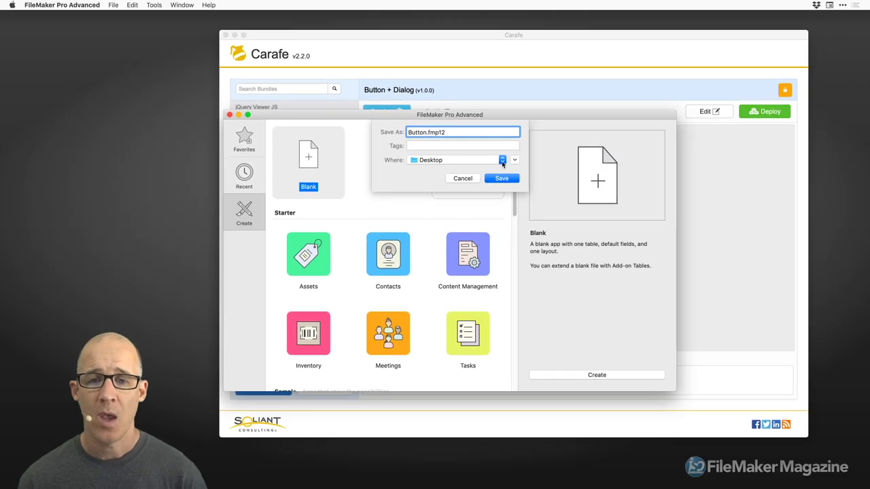
click(647, 268)
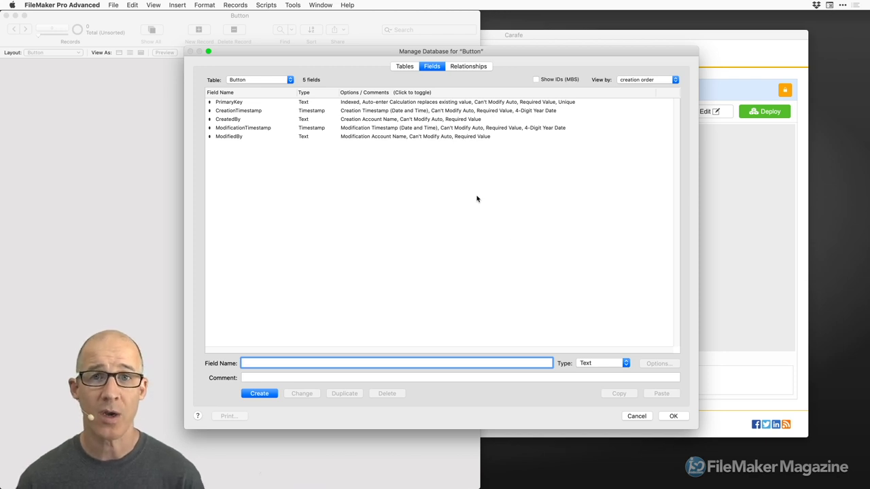
- Close Manage Database, shift the Button window right, and enter Layout mode with Cmd+L
click(673, 415)
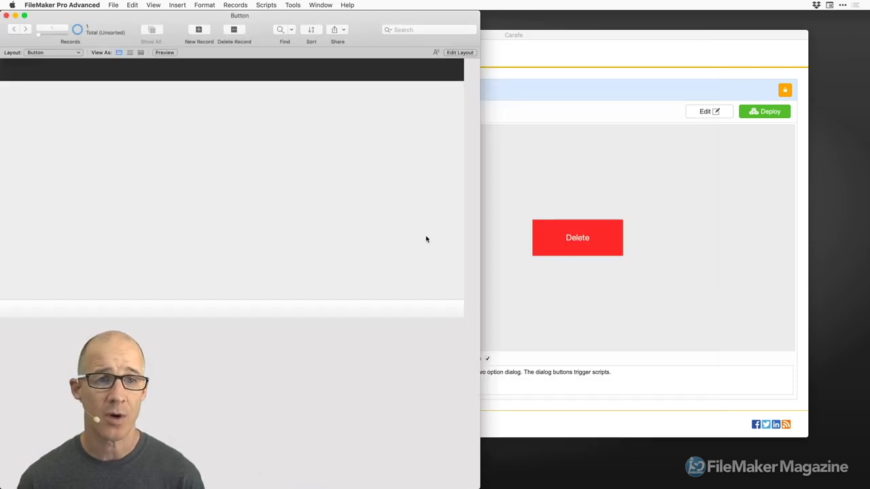
drag(269, 19, 305, 21)
key(super+l)
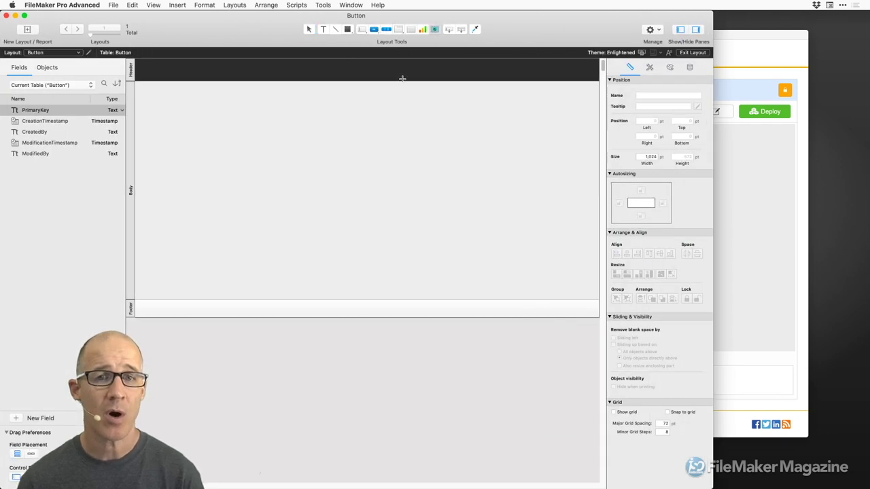
- Draw a web viewer across the layout body and clear its web address formula
drag(187, 98, 426, 285)
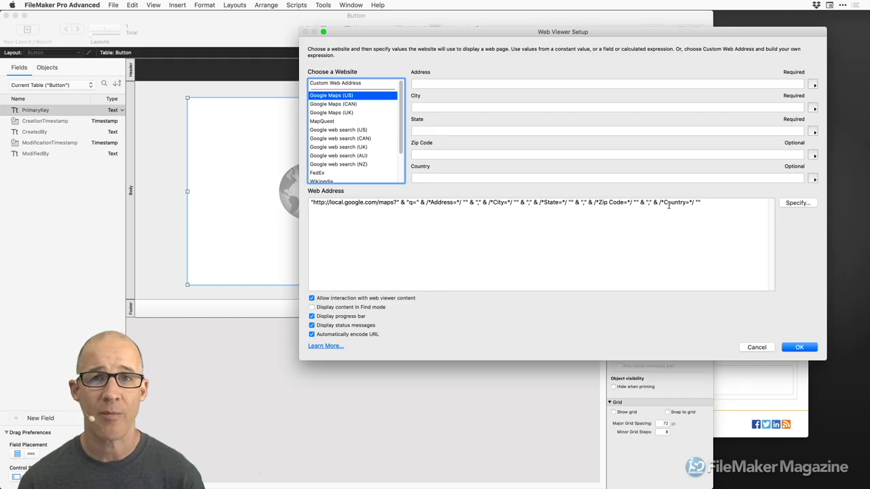
triple_click(722, 209)
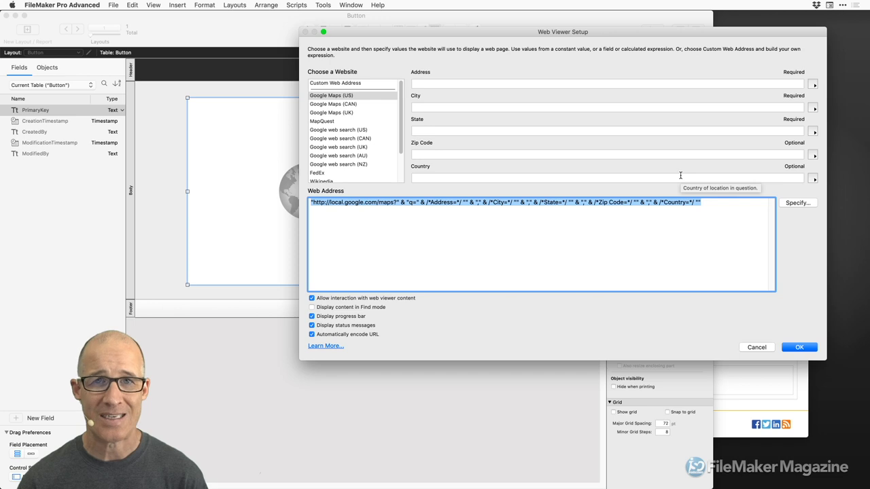
key(BackSpace)
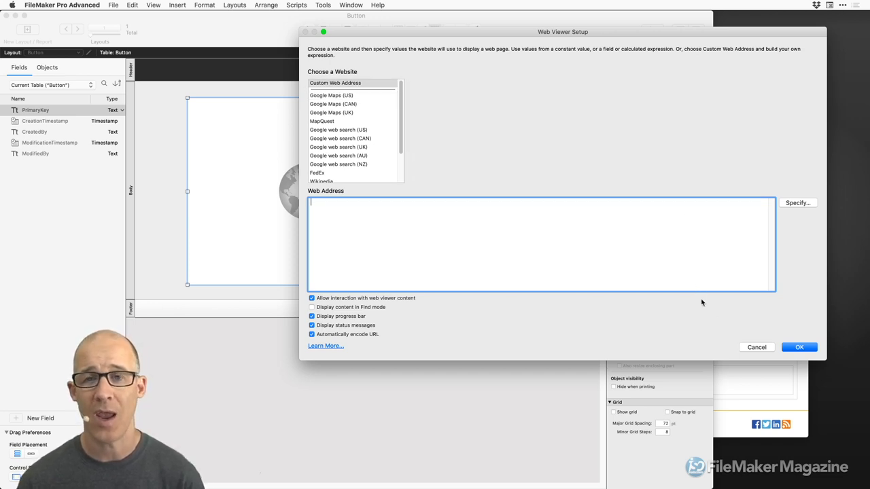
click(800, 348)
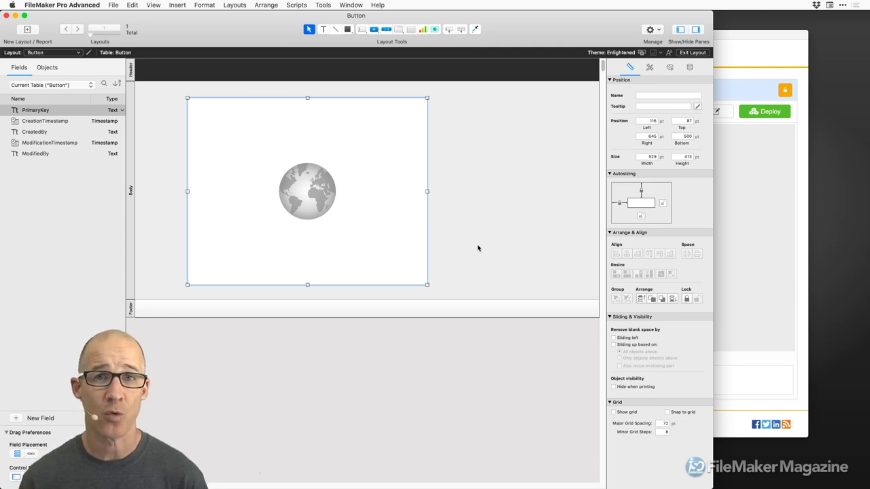
double_click(365, 207)
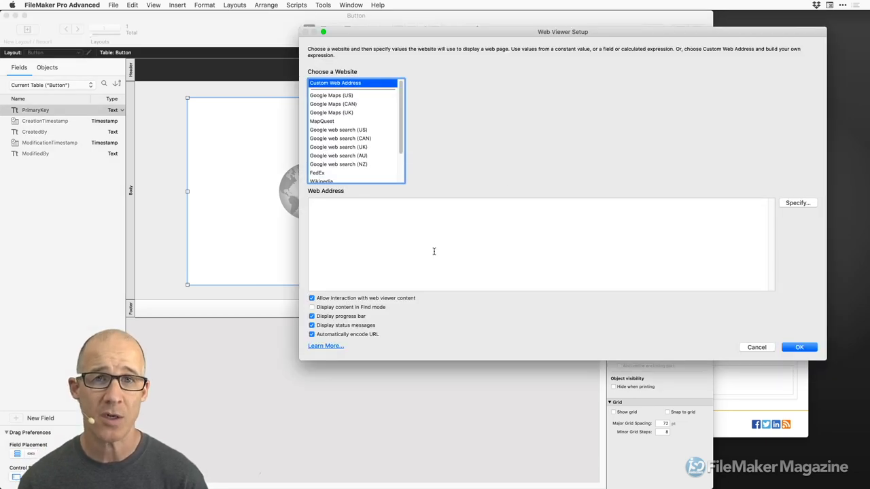
click(372, 228)
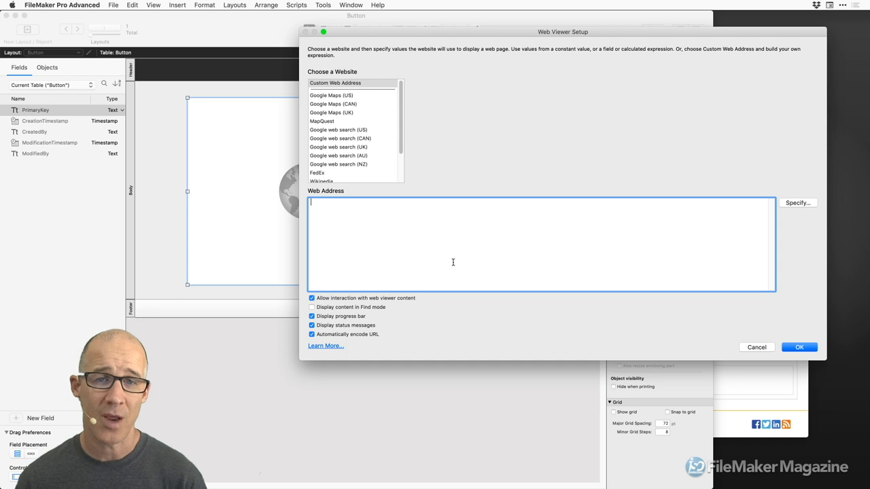
click(799, 205)
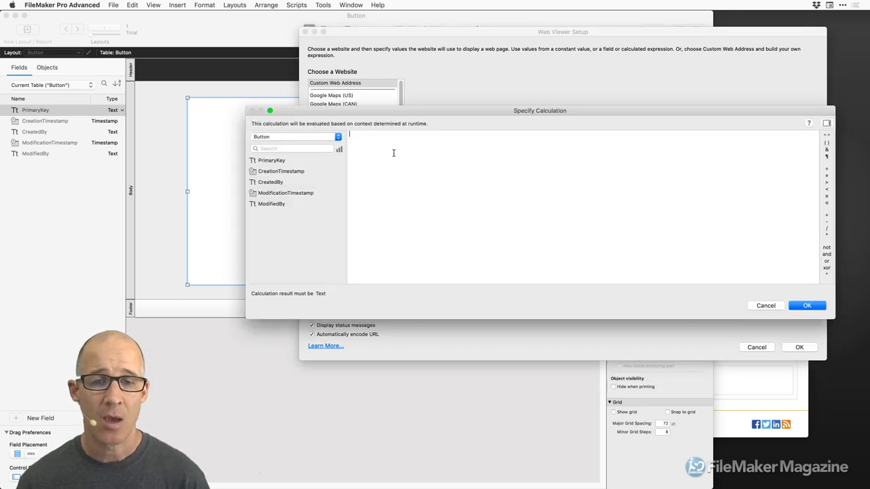
text(dfgdfsg)
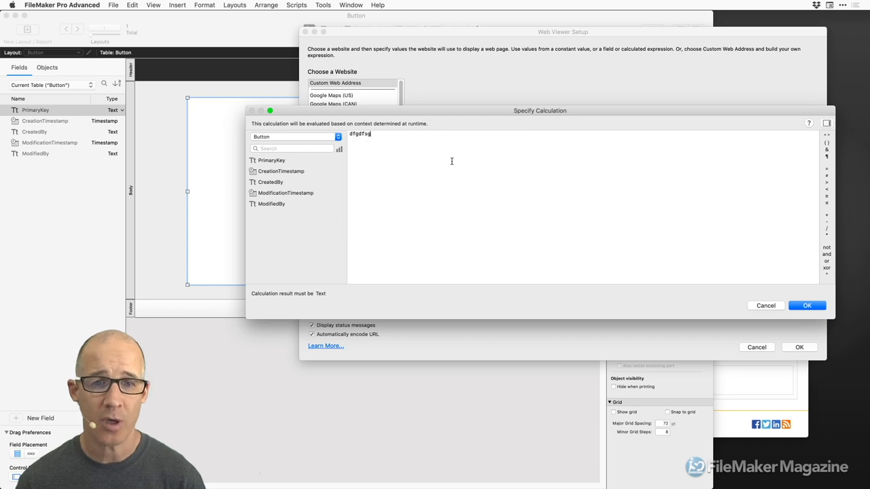
text(sdfg sfg sdg sdg dfg sdg)
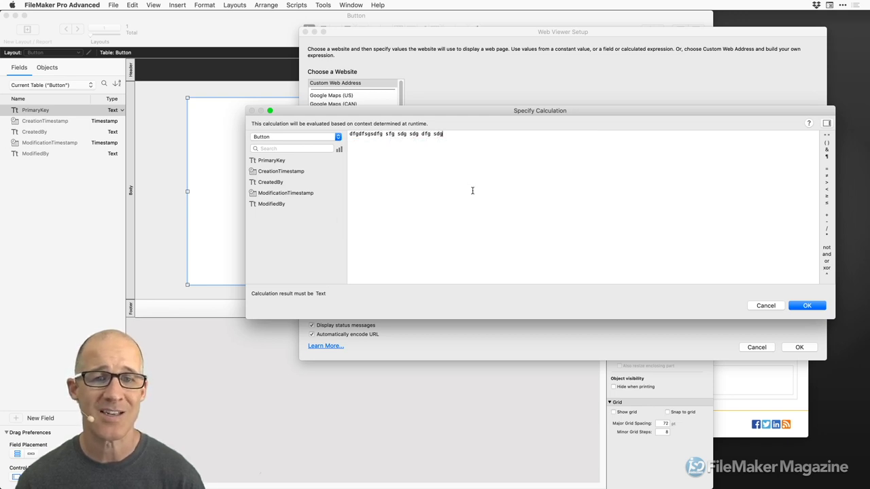
key(super+a)
key(BackSpace)
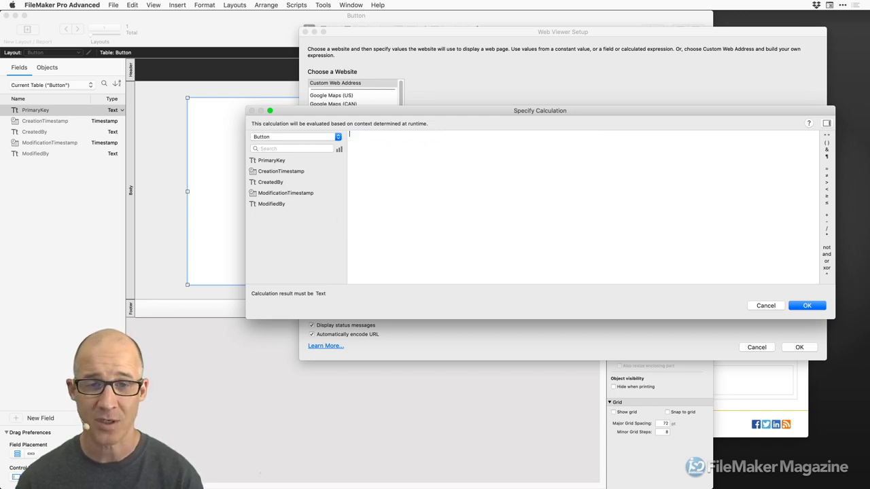
click(799, 309)
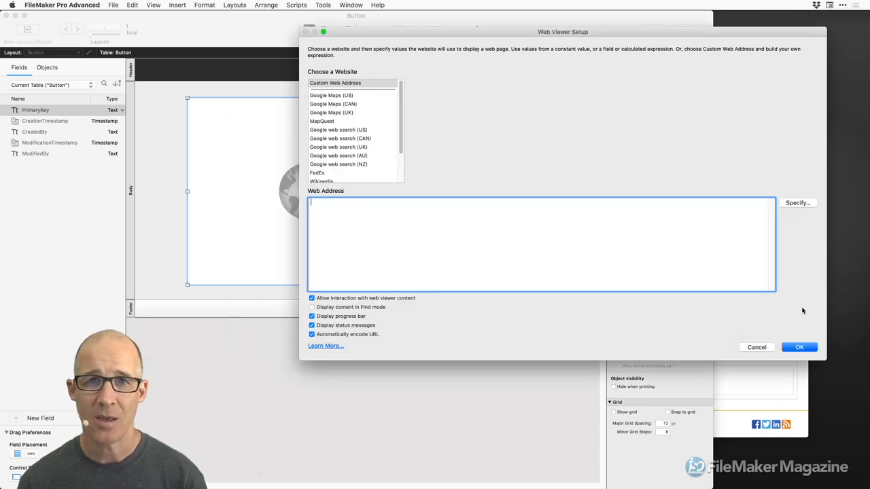
click(764, 348)
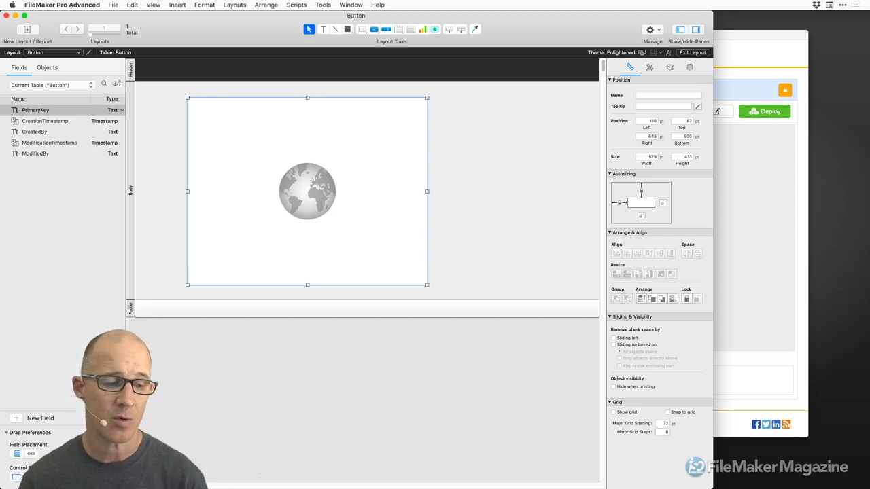
- Deselect the web viewer and bring the Carafe Button + Dialog preview window forward
scroll(366, 191, right, 5)
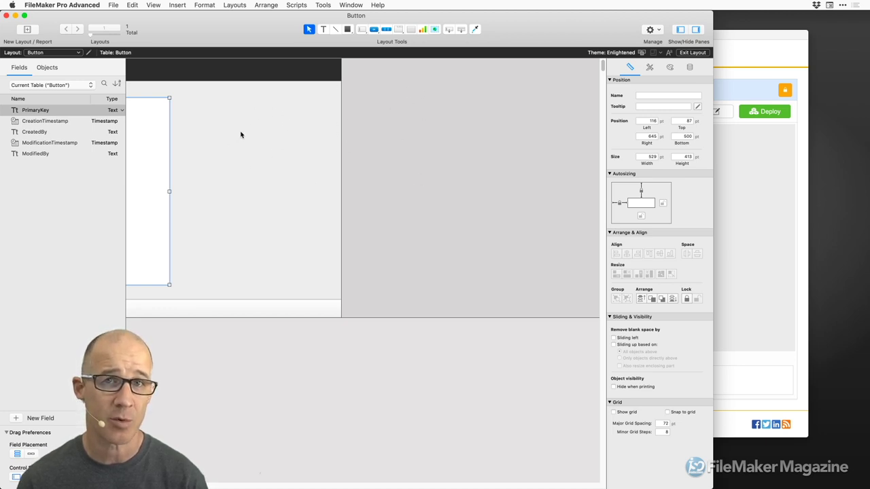
scroll(367, 191, left, 5)
click(520, 247)
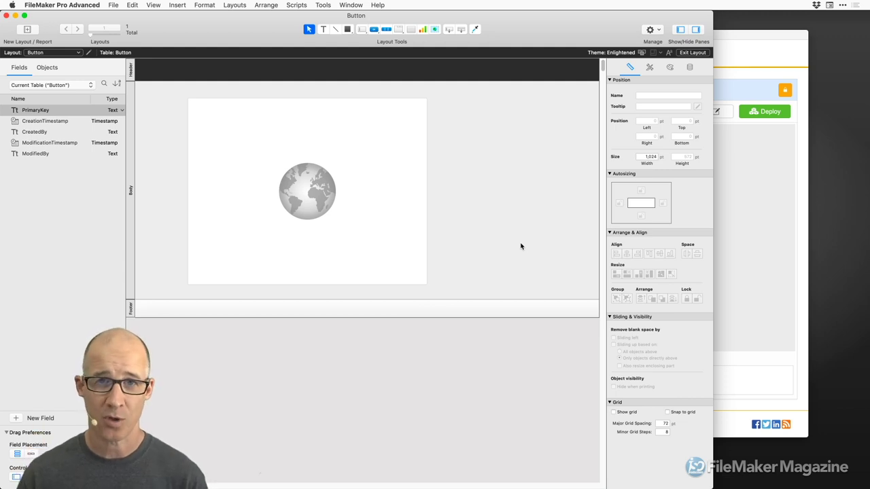
click(725, 36)
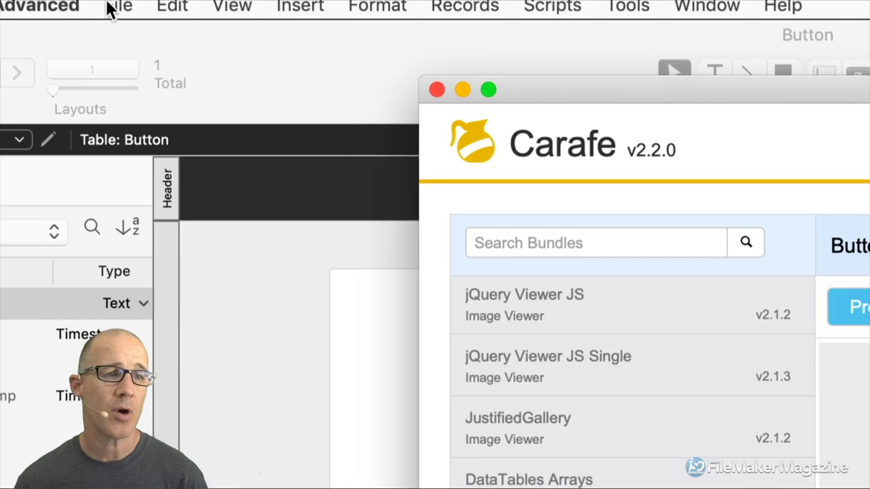
click(112, 6)
mouse_move(99, 5)
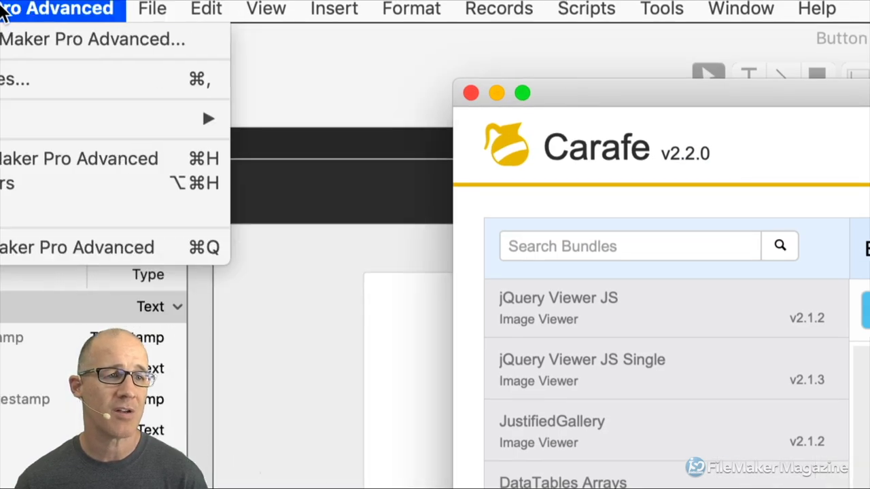
mouse_move(18, 8)
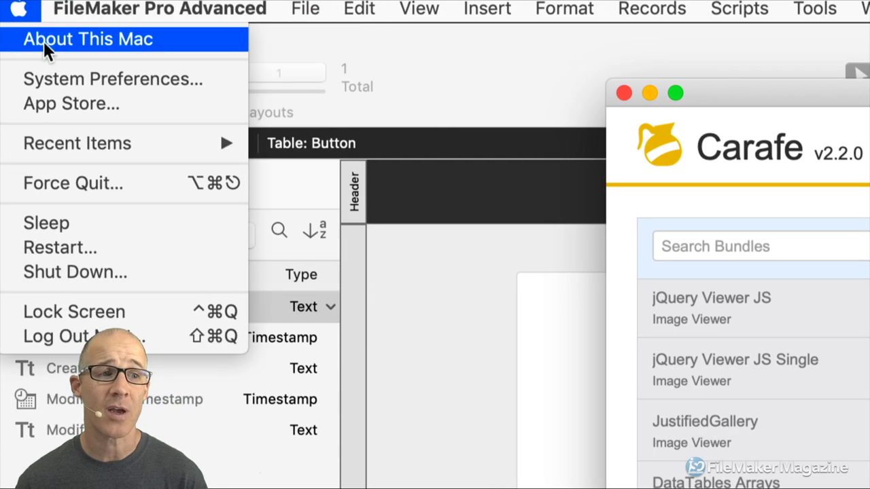
mouse_move(85, 15)
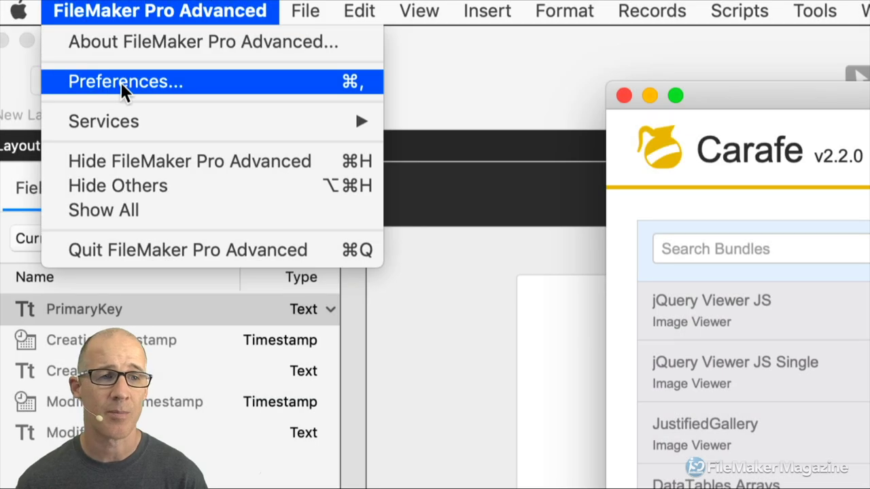
click(119, 84)
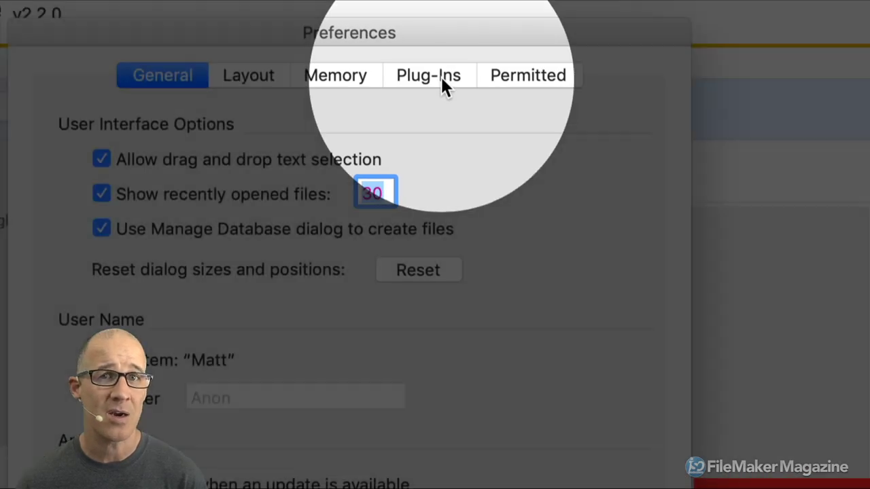
click(441, 77)
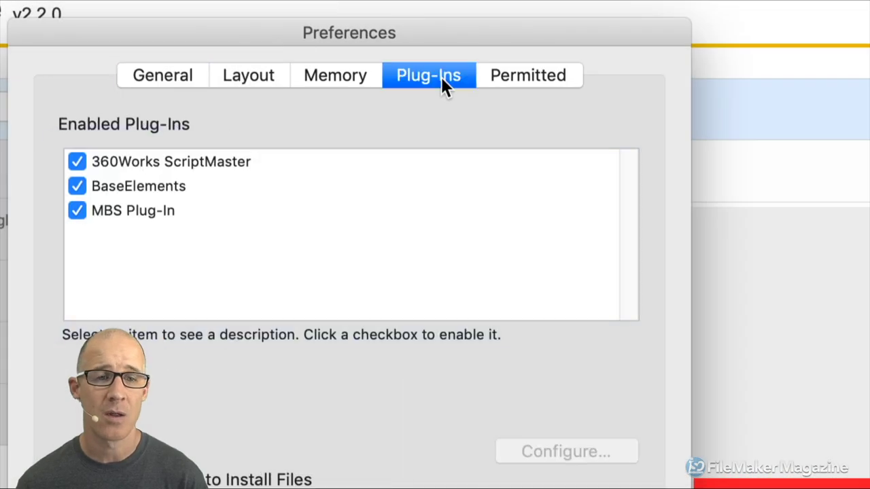
click(171, 190)
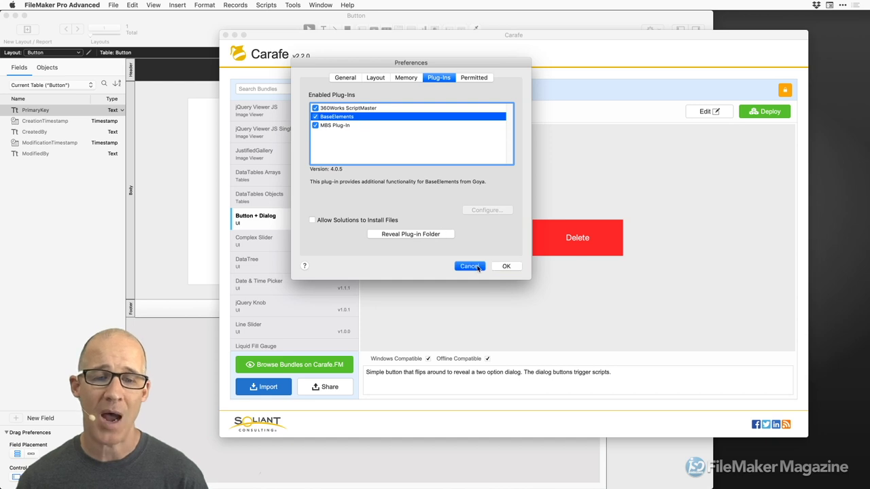
click(505, 266)
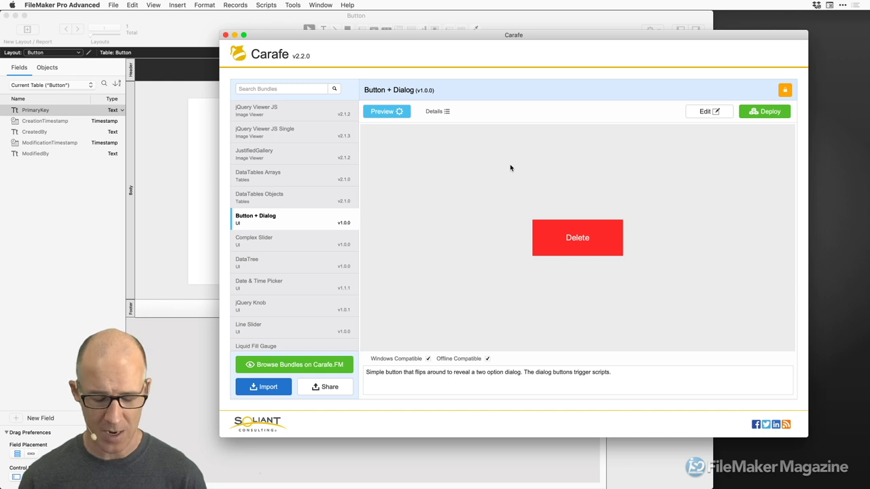
- Enable Allow Solutions to Install Files in Plug-Ins preferences and view BaseElements plug-in details
key(super+comma)
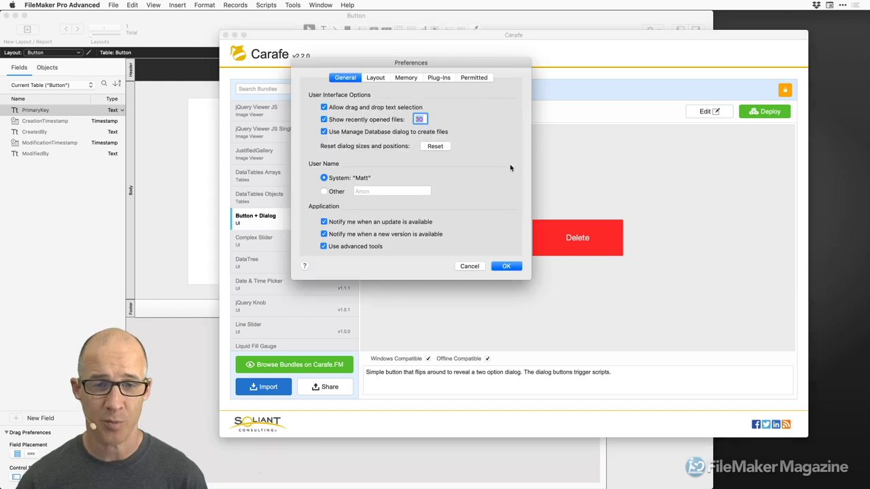
click(439, 78)
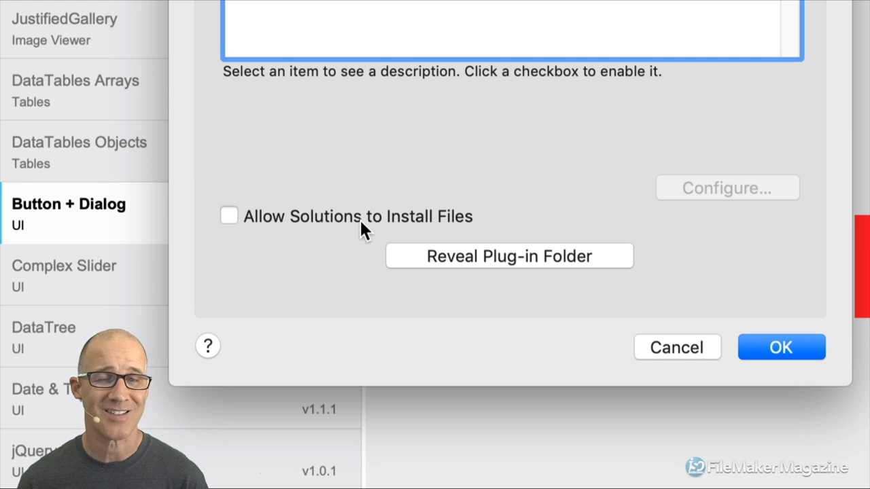
click(291, 215)
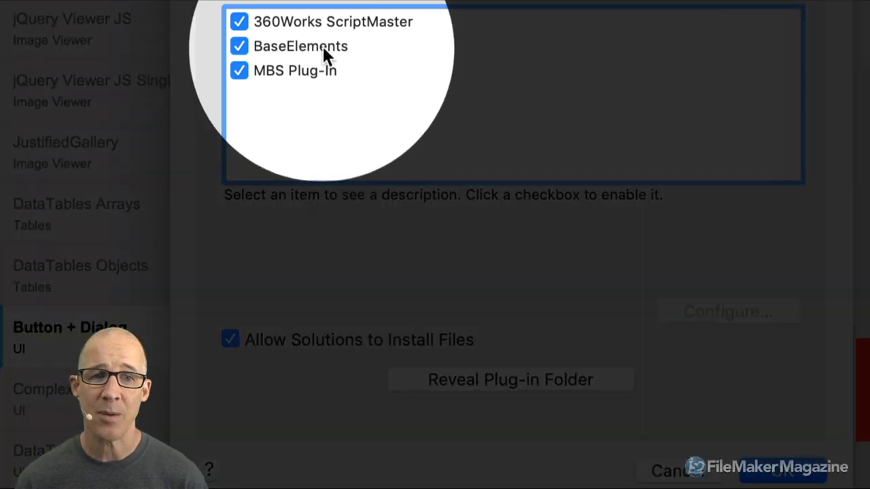
click(284, 46)
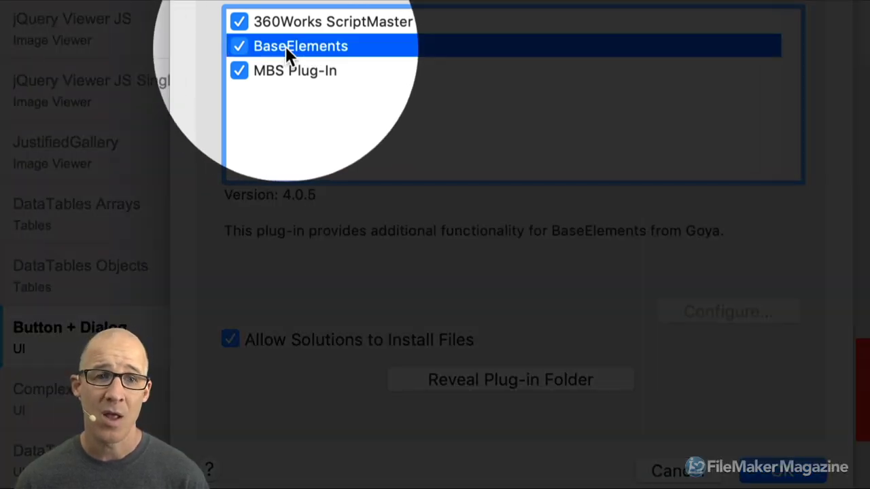